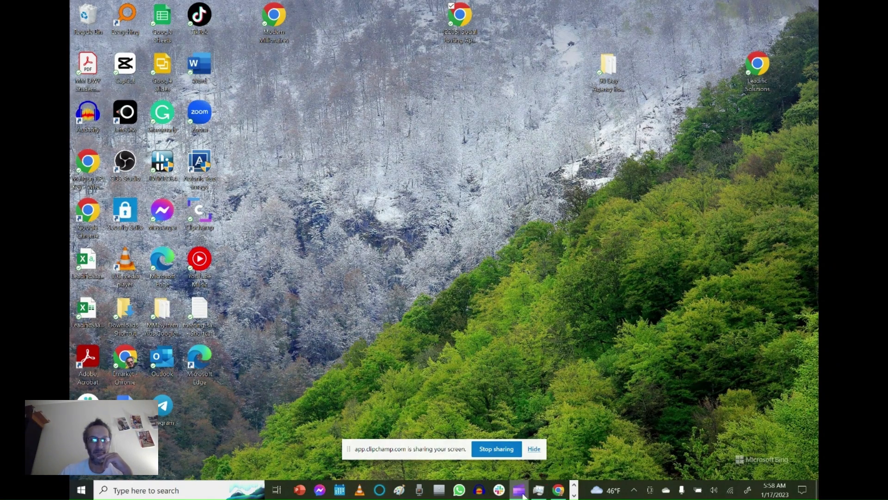
{"action": "mouse_move", "coordinate": [524, 496]}
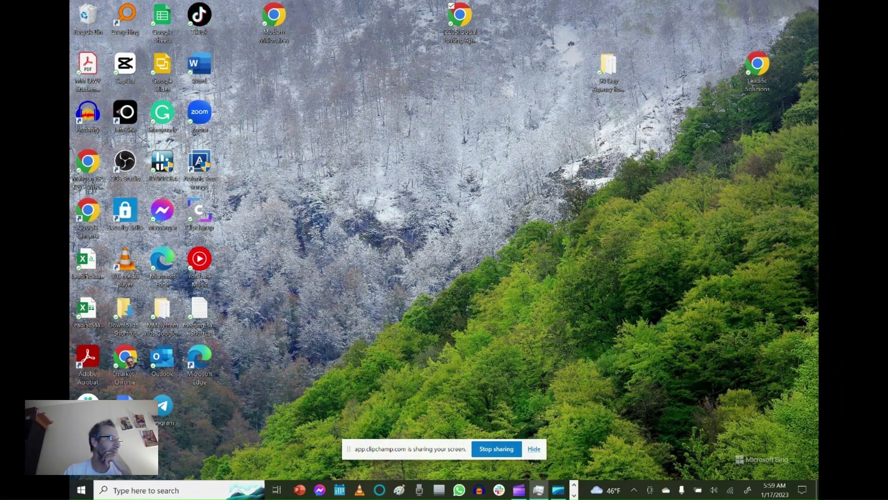
{"action": "key", "text": "super+Tab"}
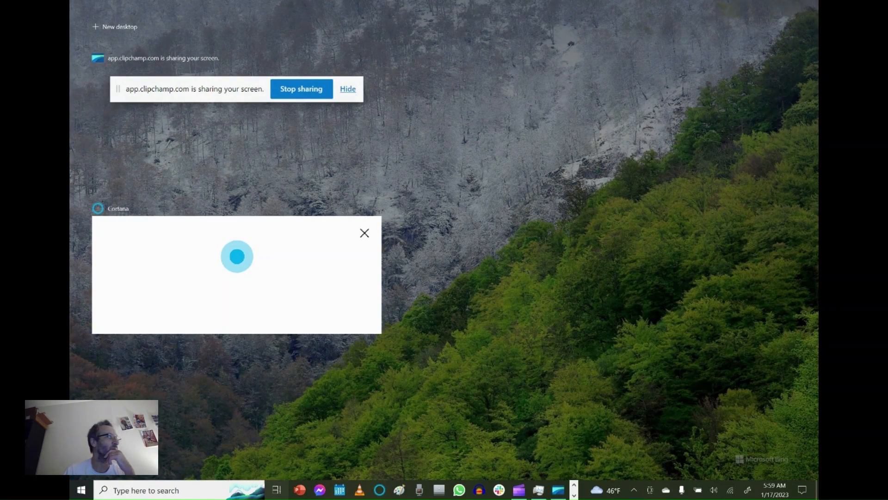
{"action": "key", "text": "Escape"}
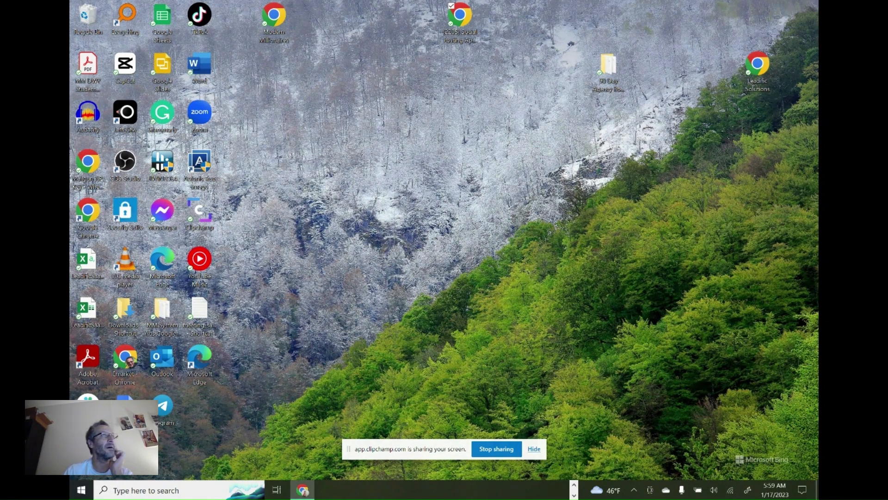
{"action": "left_click_drag", "start_coordinate": [70, 83], "coordinate": [428, 5]}
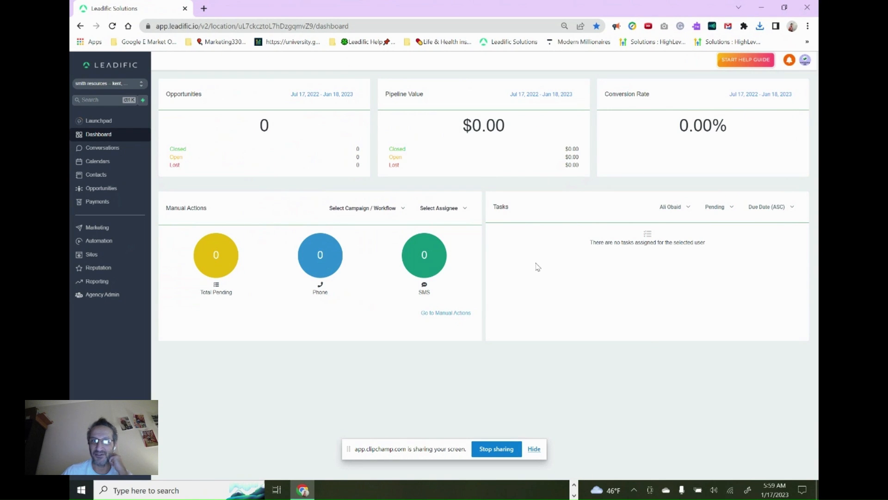
Switch to the Marketing 330 sub-account and look over its dashboard down to the Google My Business statistics
{"action": "left_click", "coordinate": [107, 86]}
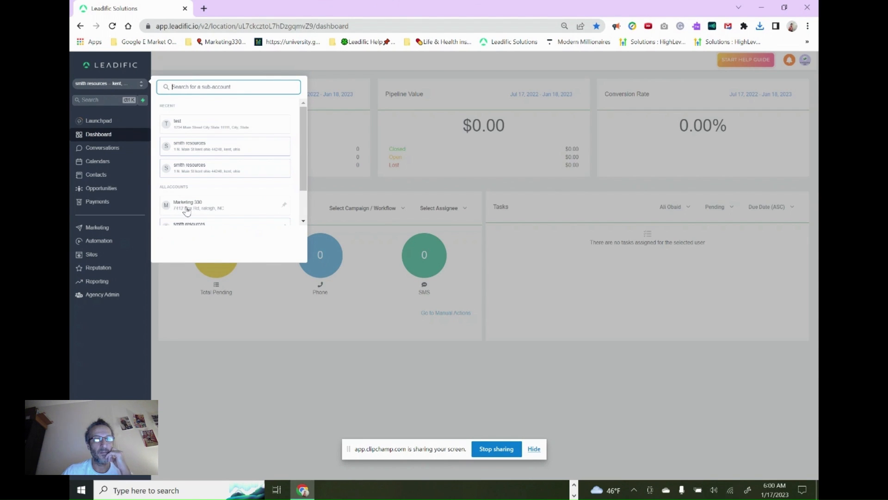
{"action": "left_click", "coordinate": [186, 206]}
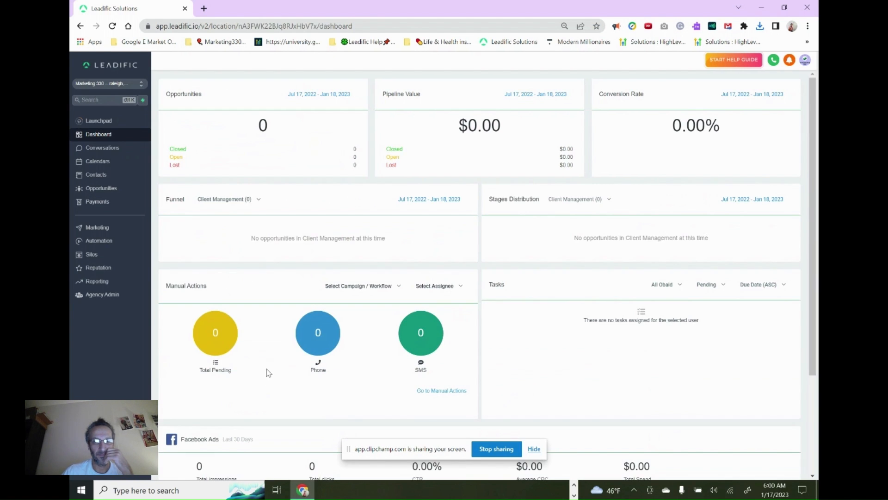
{"action": "scroll", "coordinate": [270, 377], "scroll_direction": "down", "scroll_amount": 2}
{"action": "scroll", "coordinate": [271, 353], "scroll_direction": "down", "scroll_amount": 1}
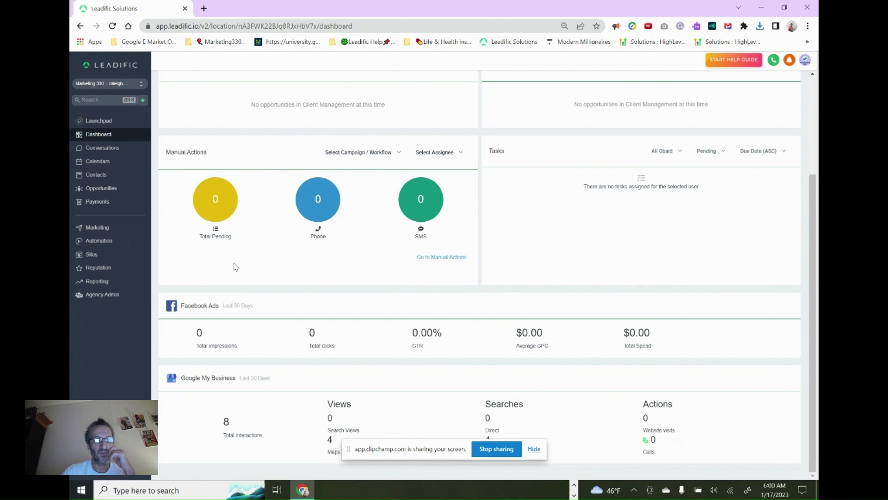
Open the High Level Squeeze Page website and view its ClickFunnels Squeeze Page in the page editor, then return to the website's pages
{"action": "left_click", "coordinate": [95, 255]}
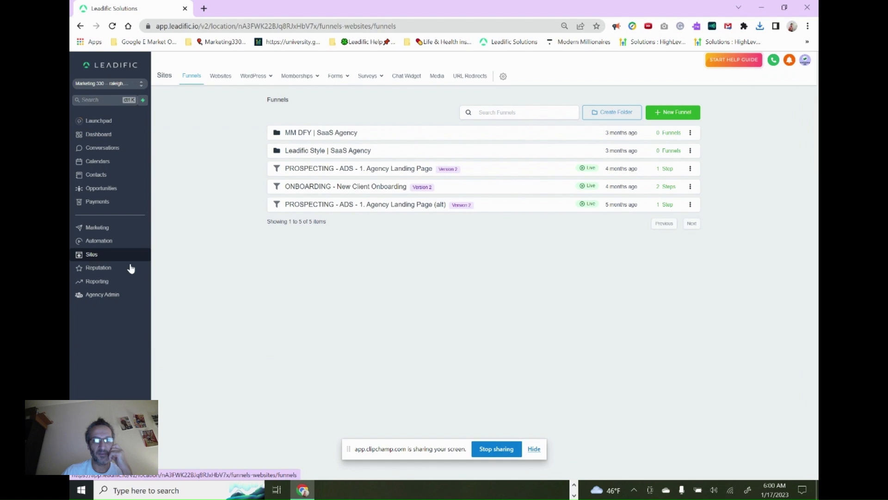
{"action": "left_click", "coordinate": [221, 77]}
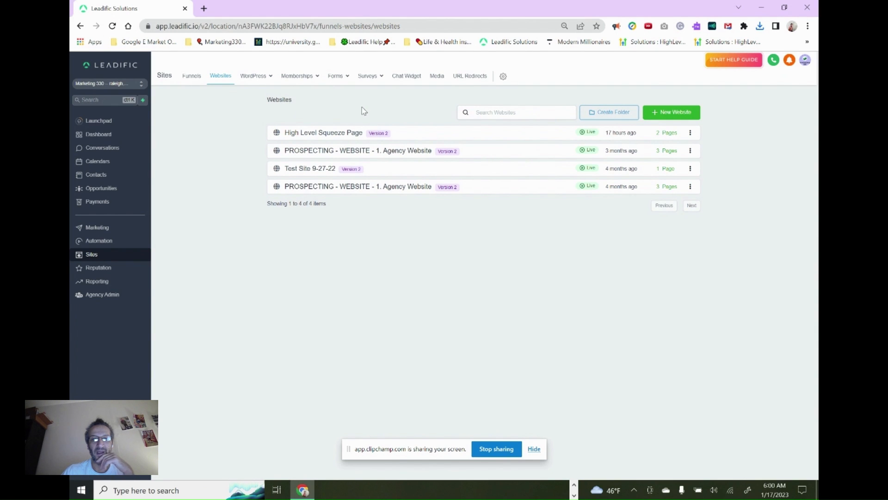
{"action": "left_click", "coordinate": [344, 135]}
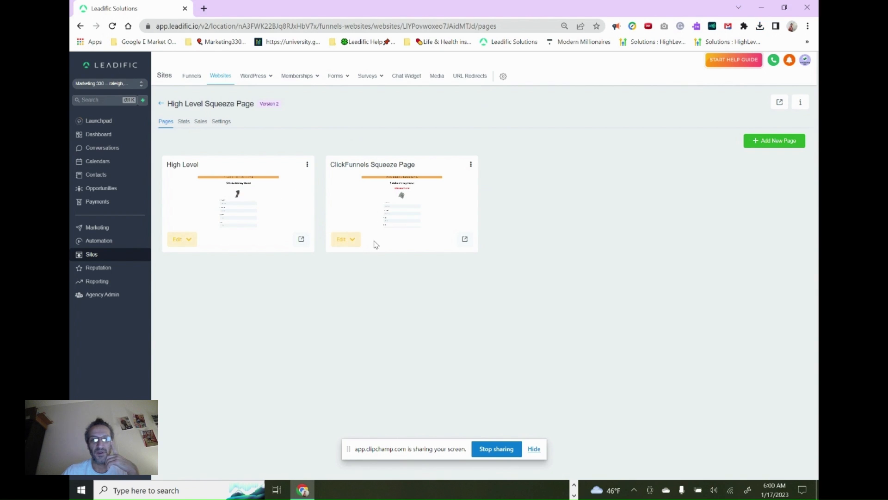
{"action": "left_click", "coordinate": [348, 241]}
{"action": "left_click", "coordinate": [352, 256]}
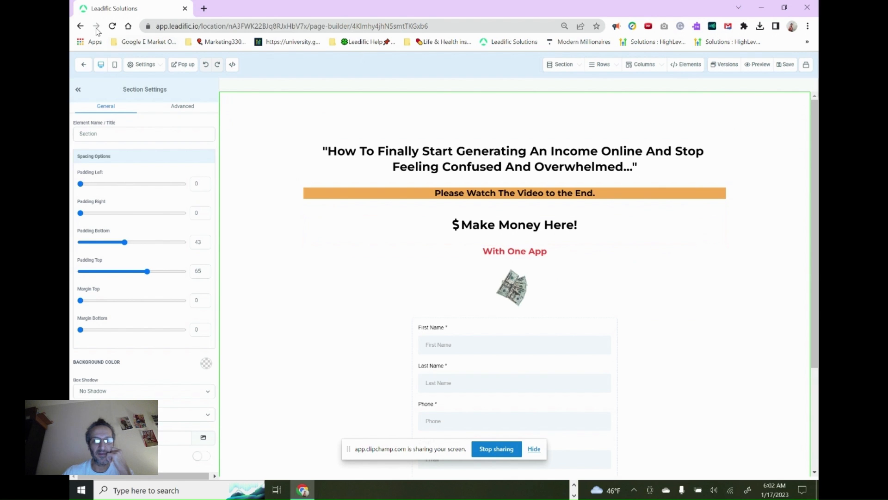
{"action": "left_click", "coordinate": [81, 26]}
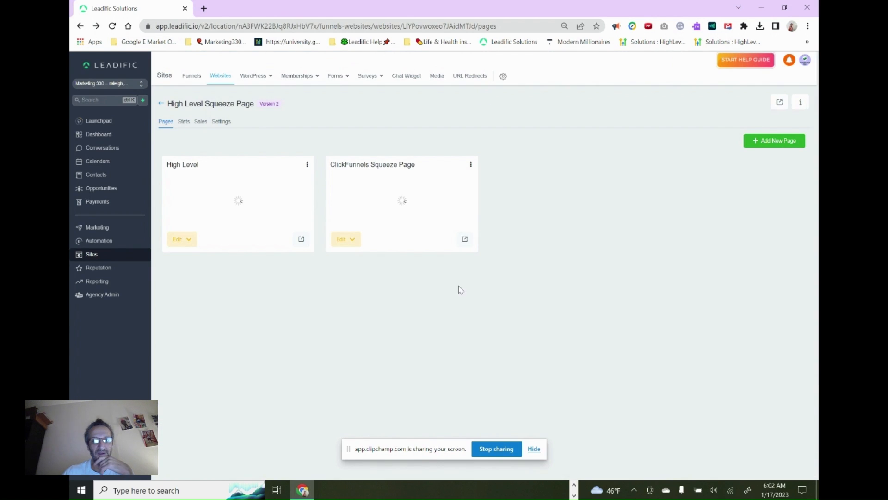
Preview the live ClickFunnels Squeeze Page and High Level page, dismissing the pop-up form on each
{"action": "left_click", "coordinate": [464, 240]}
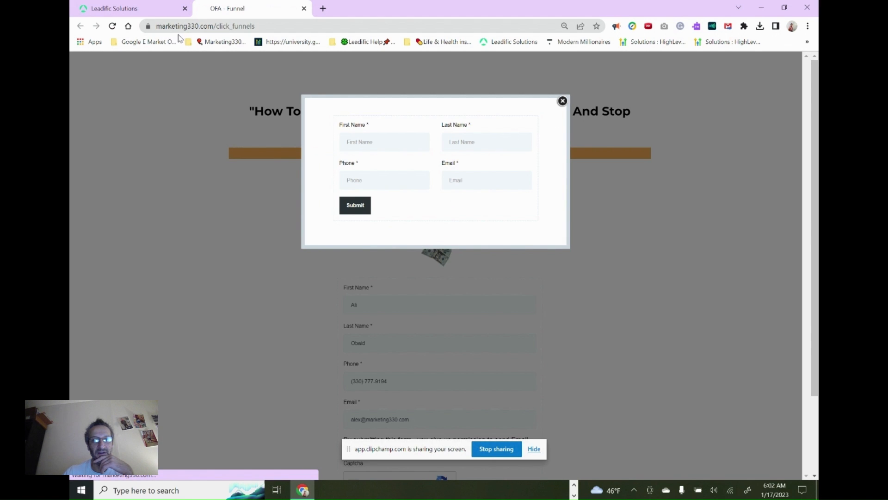
{"action": "left_click", "coordinate": [563, 101]}
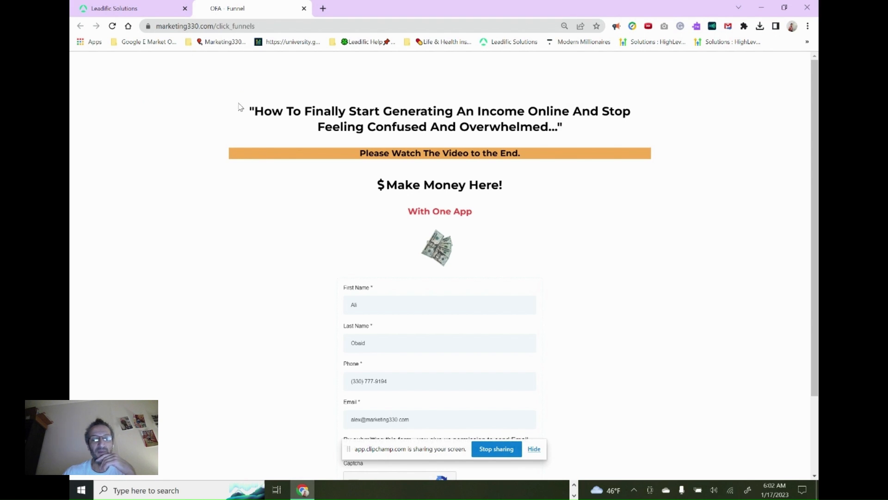
{"action": "left_click", "coordinate": [155, 7]}
{"action": "left_click", "coordinate": [301, 239]}
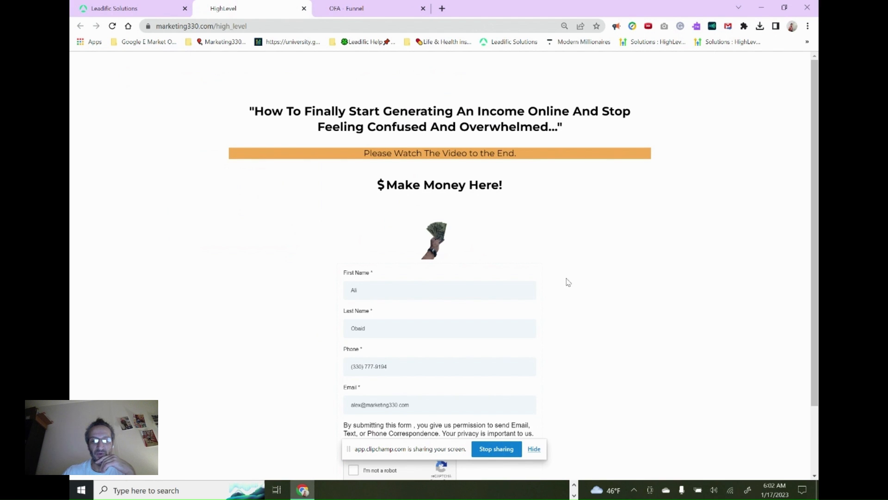
{"action": "scroll", "coordinate": [611, 271], "scroll_direction": "down", "scroll_amount": 2}
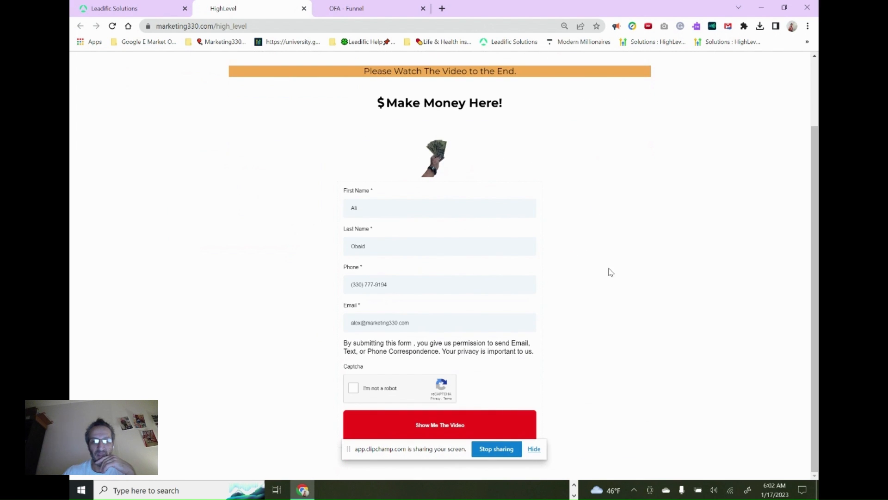
{"action": "scroll", "coordinate": [624, 275], "scroll_direction": "up", "scroll_amount": 2}
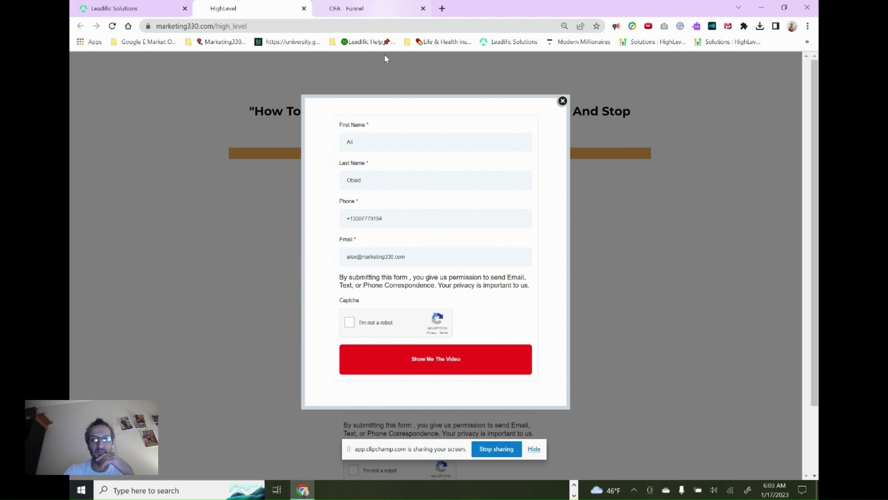
{"action": "left_click", "coordinate": [562, 101]}
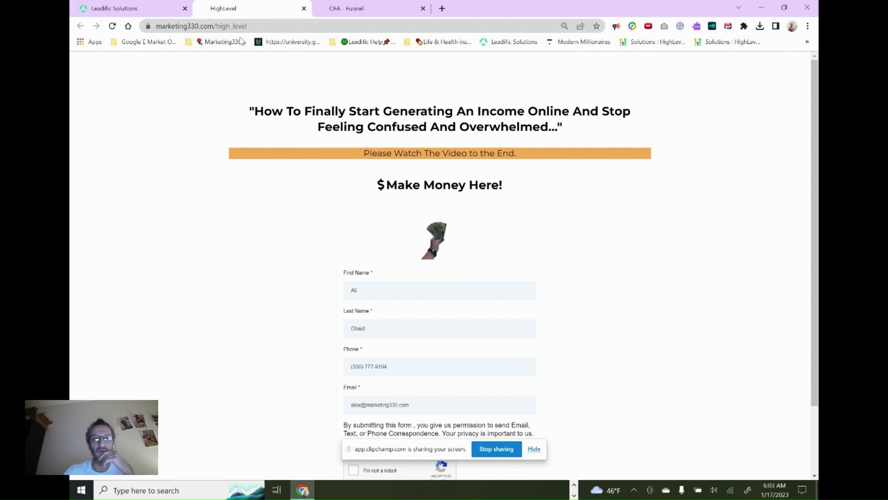
On the live ClickFunnels squeeze page, submit the opt-in form with the captcha confirmed and look through the offer page it leads to
{"action": "left_click", "coordinate": [355, 6]}
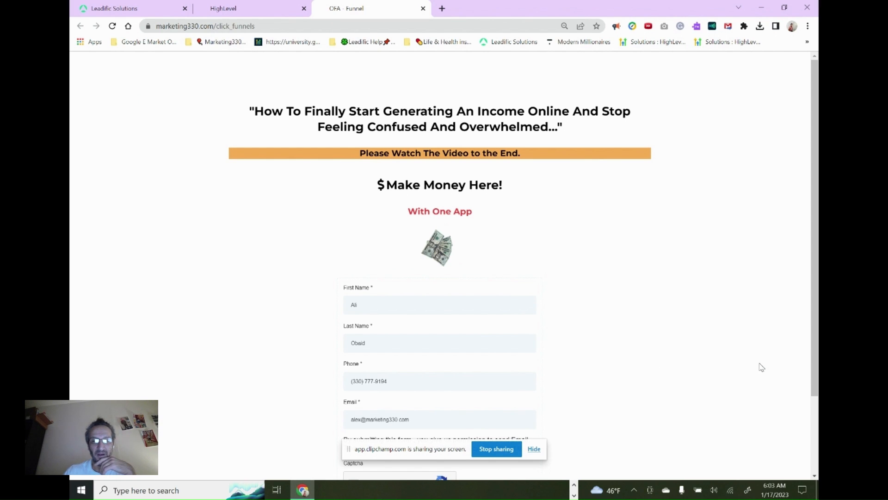
{"action": "scroll", "coordinate": [752, 366], "scroll_direction": "down", "scroll_amount": 2}
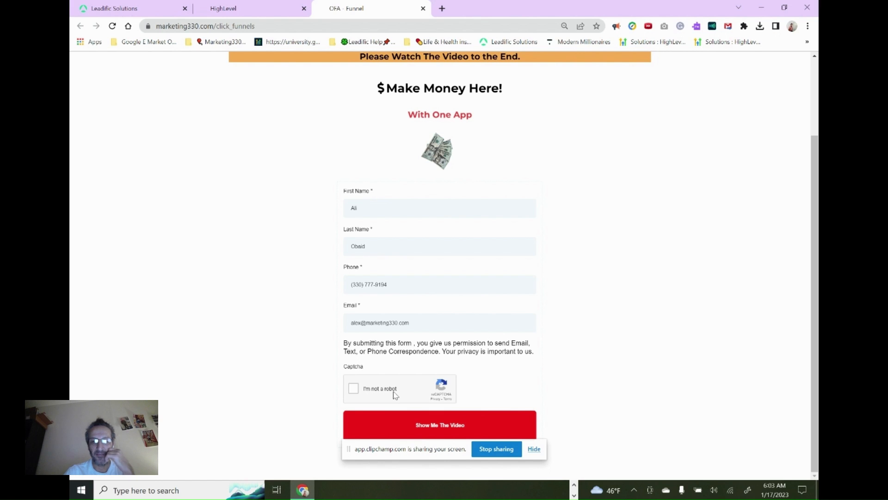
{"action": "left_click", "coordinate": [422, 428]}
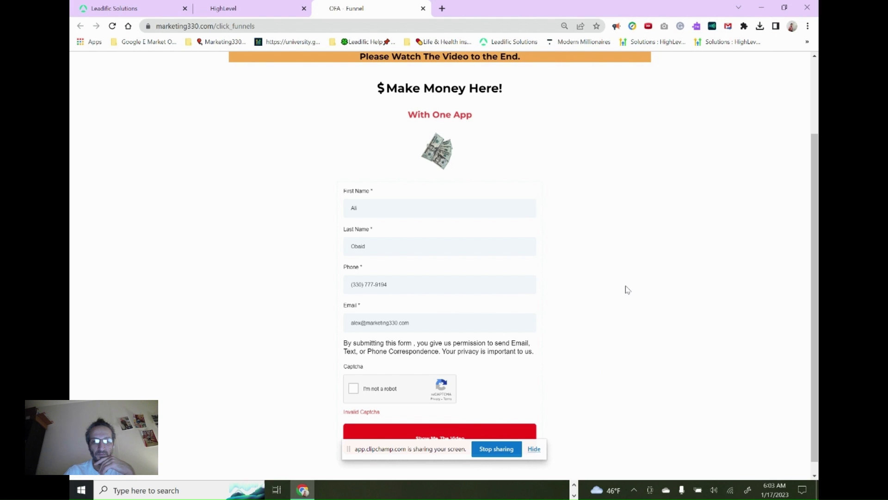
{"action": "scroll", "coordinate": [648, 317], "scroll_direction": "down", "scroll_amount": 1}
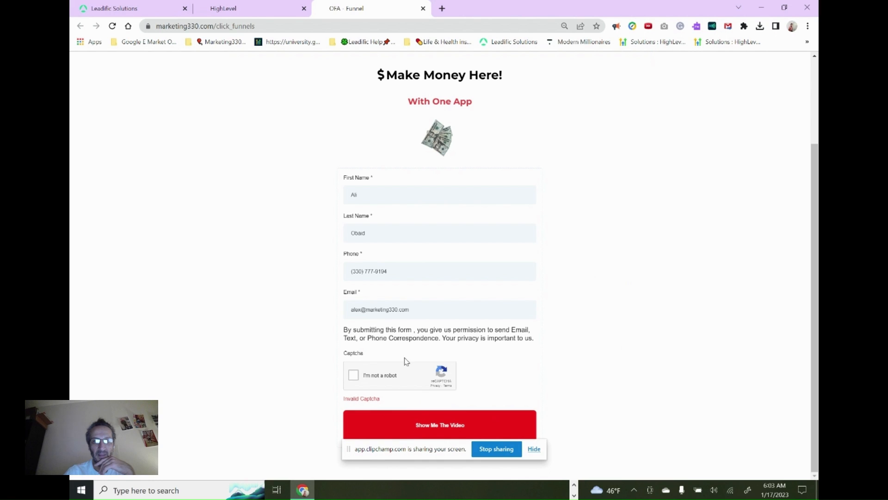
{"action": "left_click", "coordinate": [353, 375]}
{"action": "left_click", "coordinate": [461, 425]}
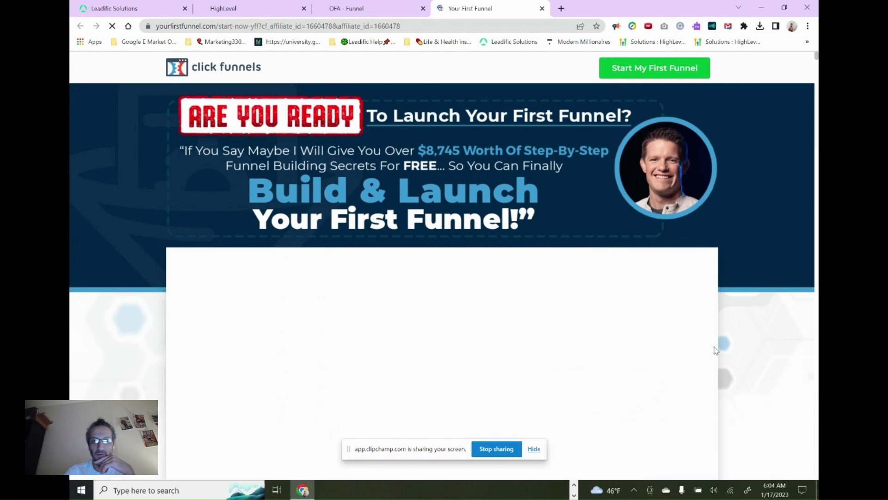
{"action": "scroll", "coordinate": [772, 340], "scroll_direction": "down", "scroll_amount": 15}
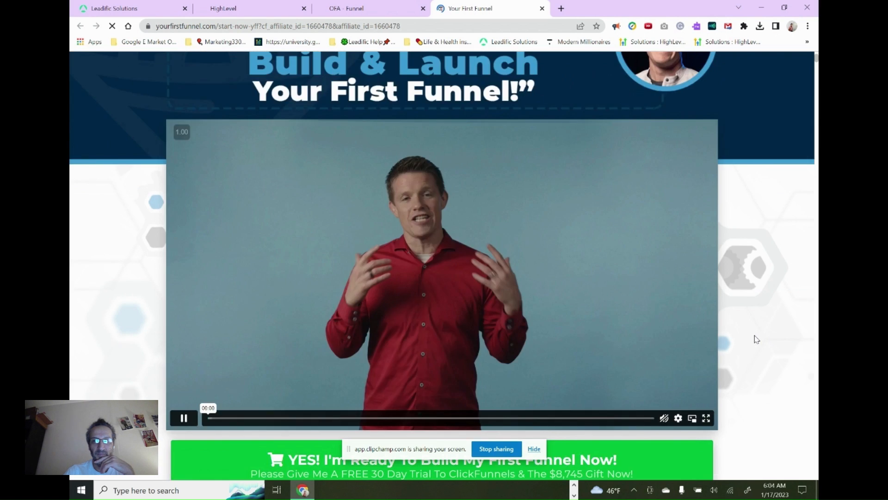
{"action": "scroll", "coordinate": [735, 332], "scroll_direction": "down", "scroll_amount": 8}
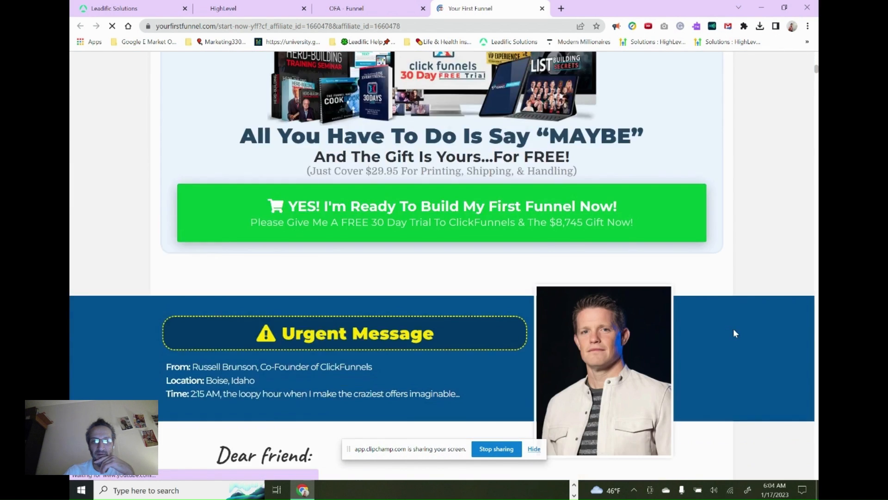
{"action": "scroll", "coordinate": [732, 331], "scroll_direction": "down", "scroll_amount": 14}
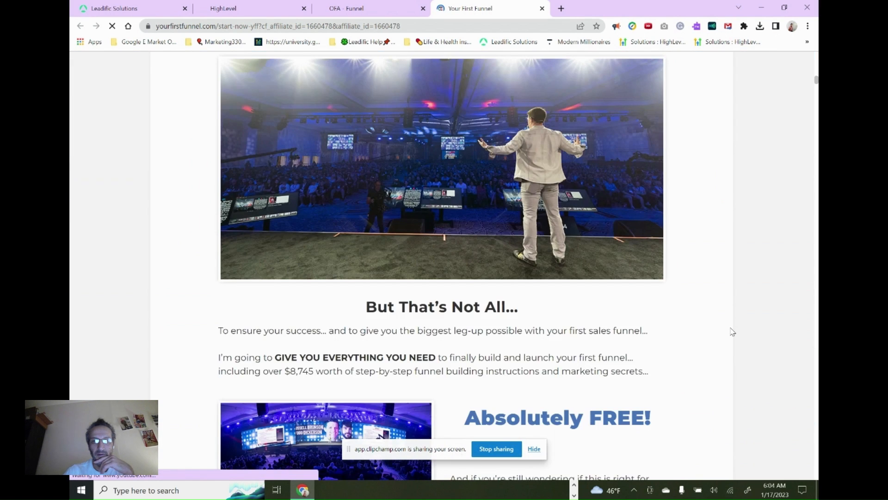
{"action": "scroll", "coordinate": [720, 328], "scroll_direction": "down", "scroll_amount": 15}
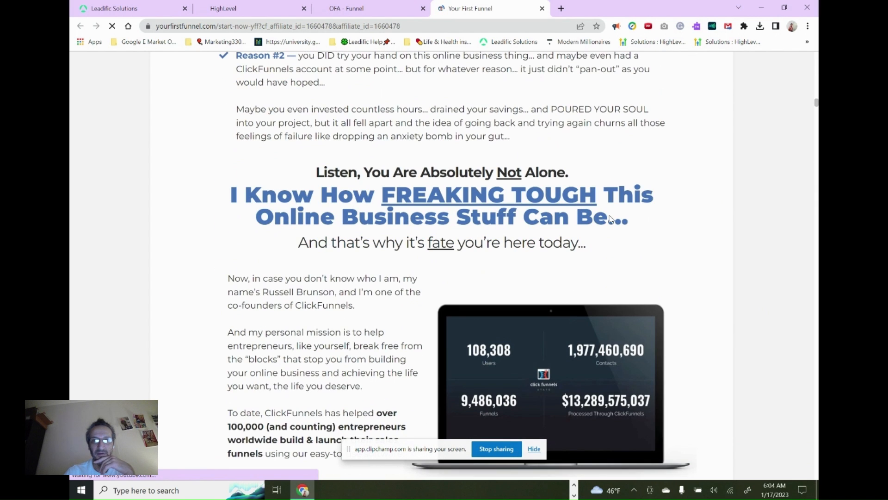
Check the sub-account's contact list for the lead submitted through the ClickFunnels squeeze page form
{"action": "left_click", "coordinate": [373, 8]}
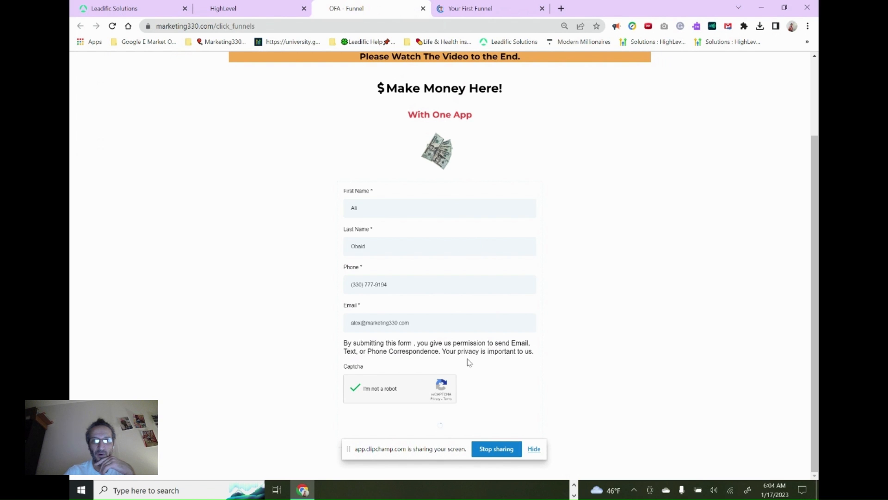
{"action": "left_click", "coordinate": [100, 5]}
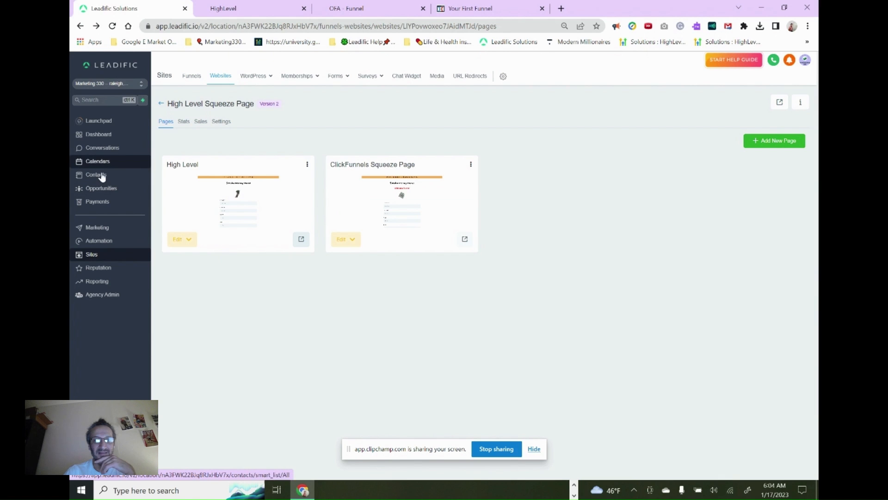
{"action": "left_click", "coordinate": [101, 177]}
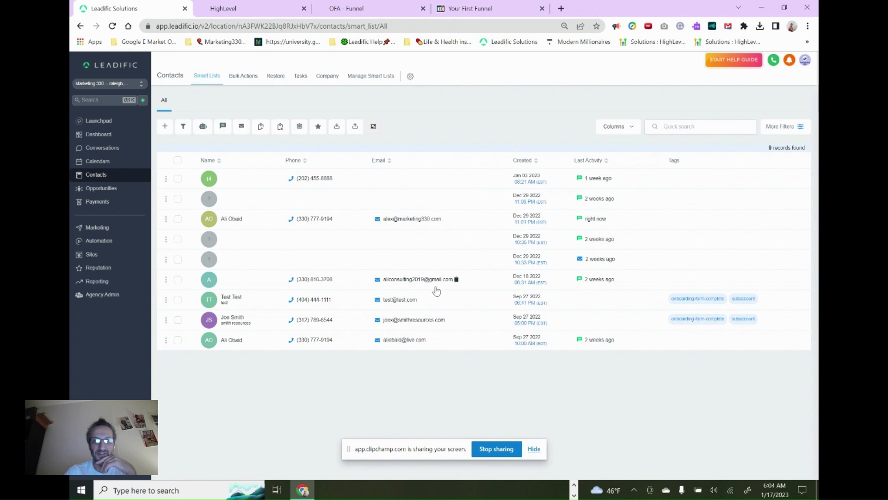
{"action": "left_click", "coordinate": [409, 8]}
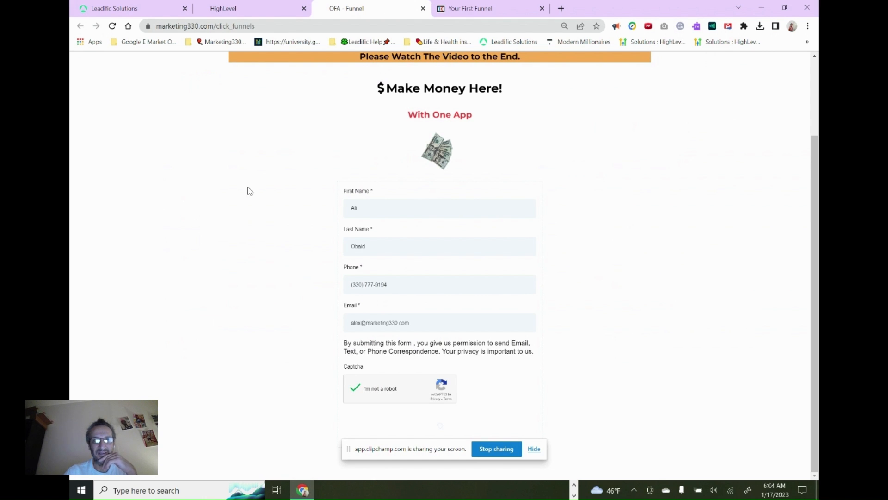
{"action": "left_click", "coordinate": [139, 7]}
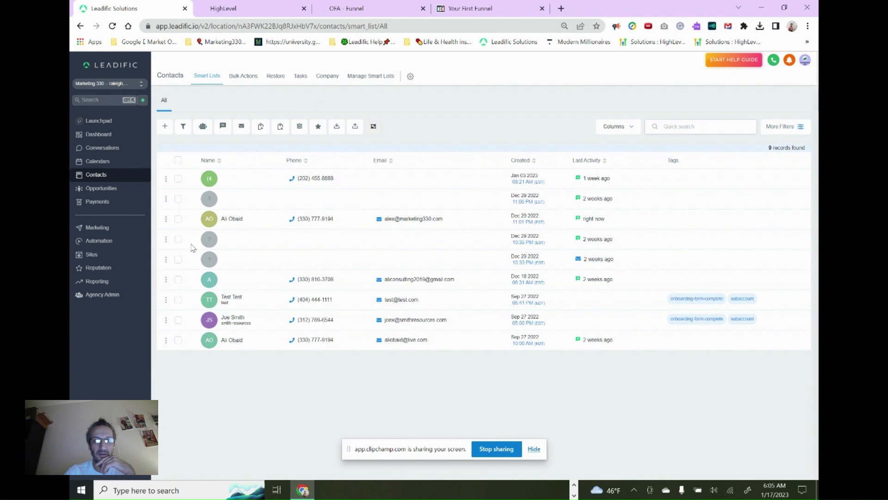
Open the form builder in Sites to list the sub-account's forms
{"action": "left_click", "coordinate": [110, 256]}
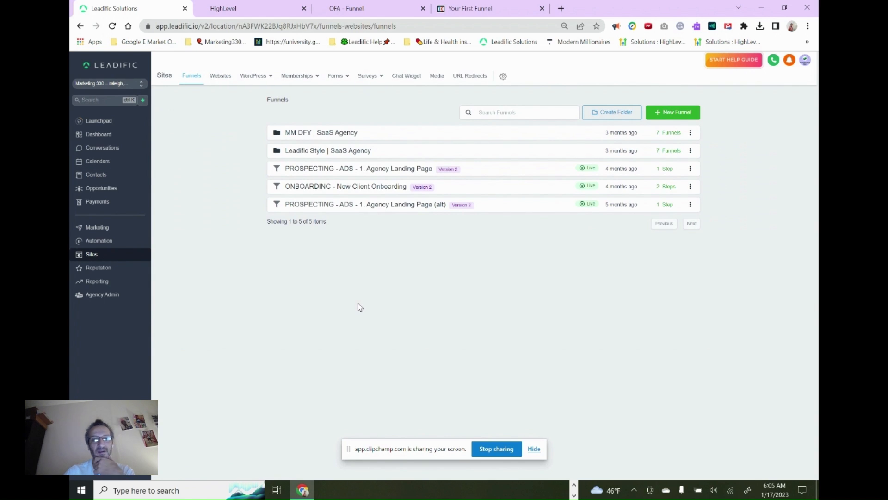
{"action": "mouse_move", "coordinate": [340, 78]}
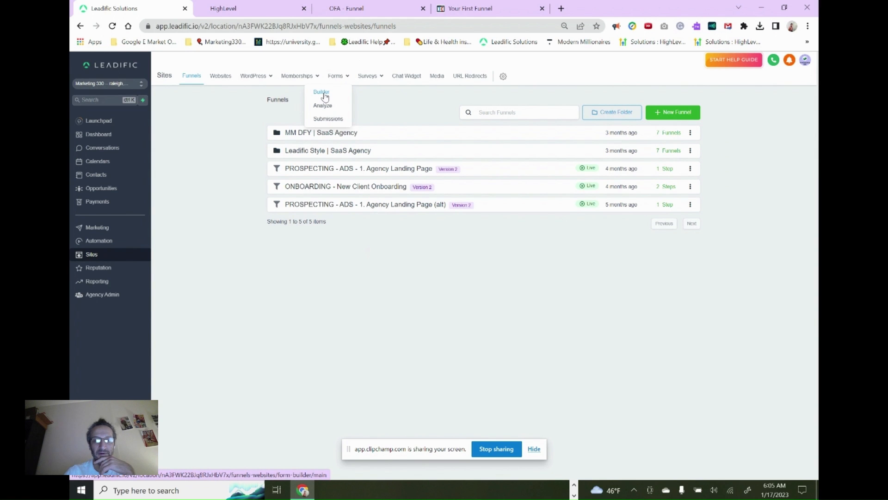
{"action": "left_click", "coordinate": [325, 96]}
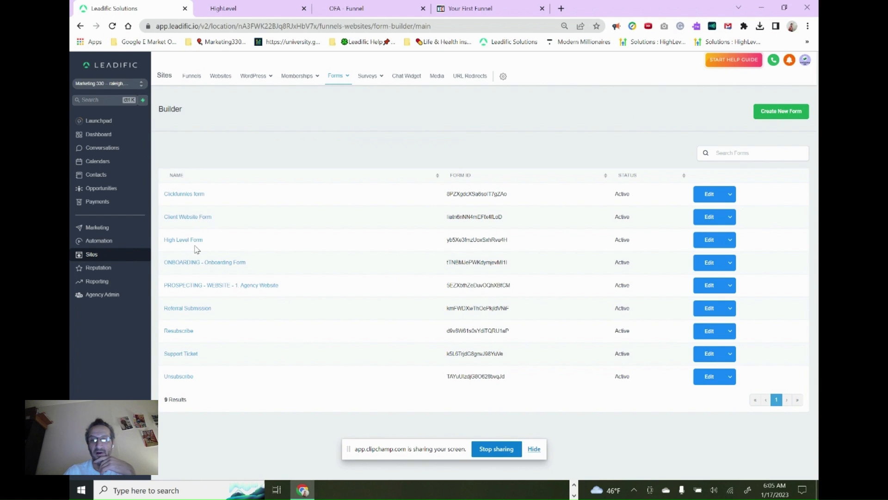
Open the High Level Form, add a Country field below the Show Me The Video button, and leave the form discarding the unsaved changes
{"action": "left_click", "coordinate": [710, 240]}
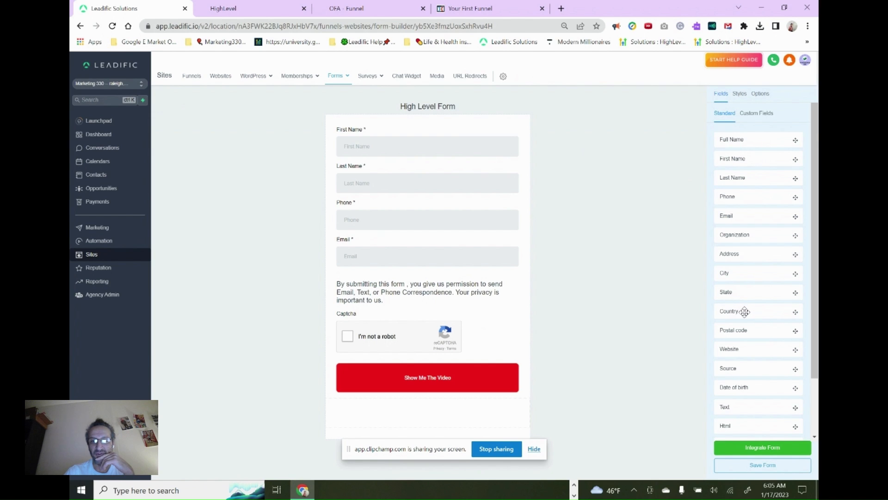
{"action": "left_click_drag", "start_coordinate": [745, 312], "coordinate": [444, 270]}
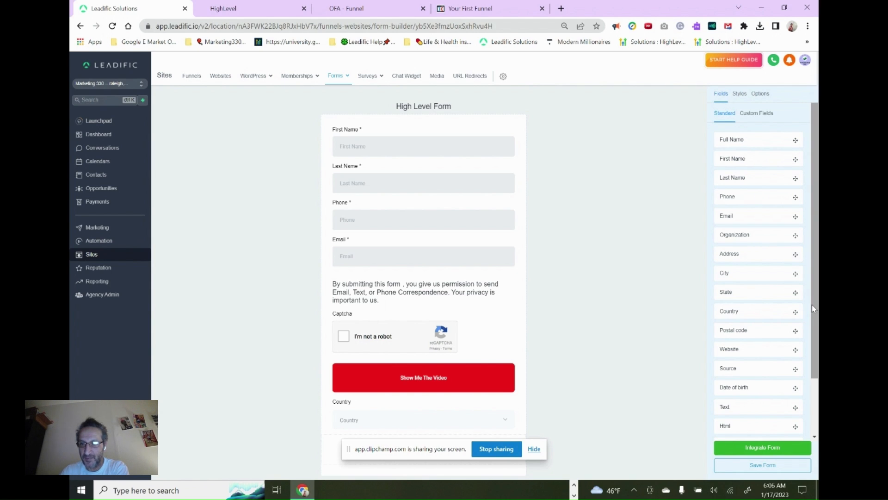
{"action": "left_click_drag", "start_coordinate": [813, 309], "coordinate": [802, 376]}
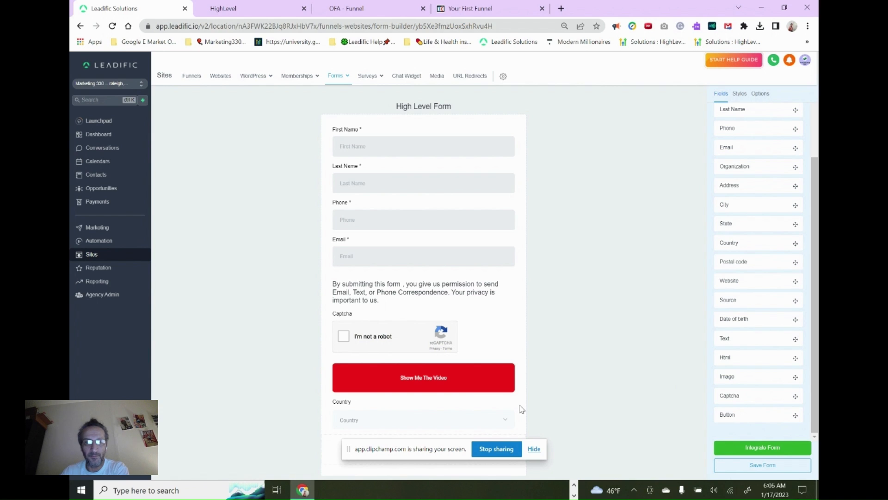
{"action": "left_click", "coordinate": [464, 385]}
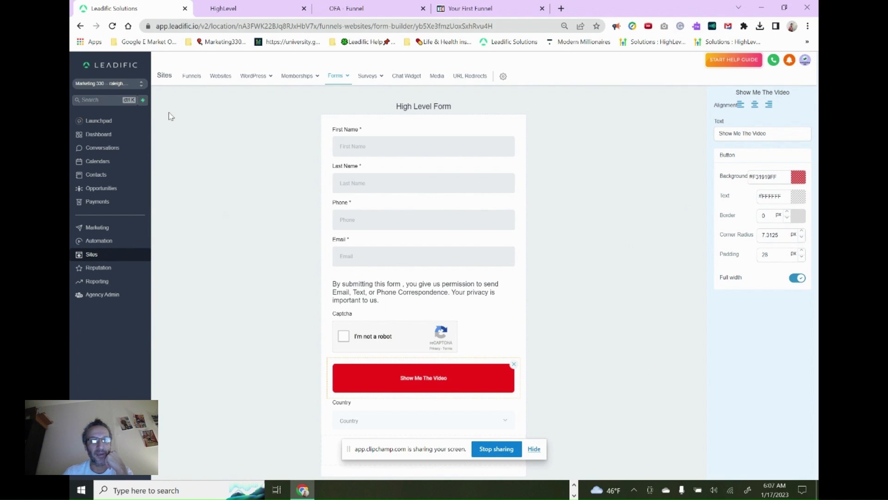
{"action": "left_click", "coordinate": [80, 26]}
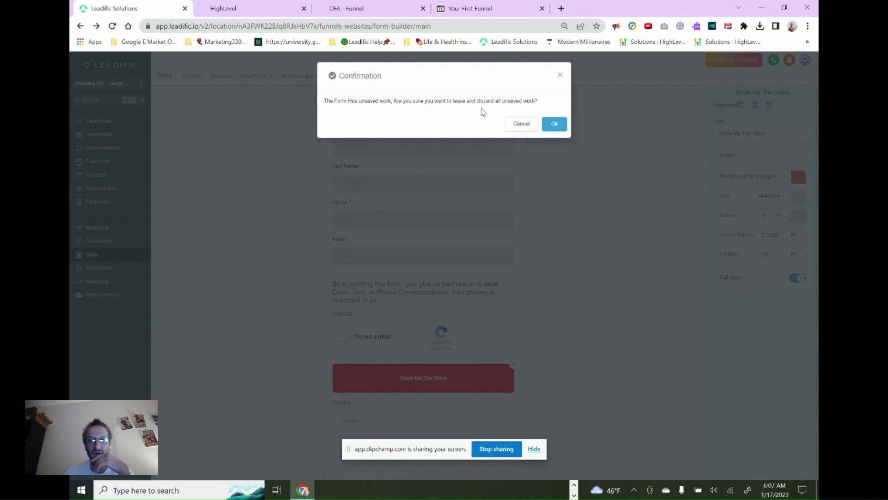
{"action": "left_click", "coordinate": [555, 124]}
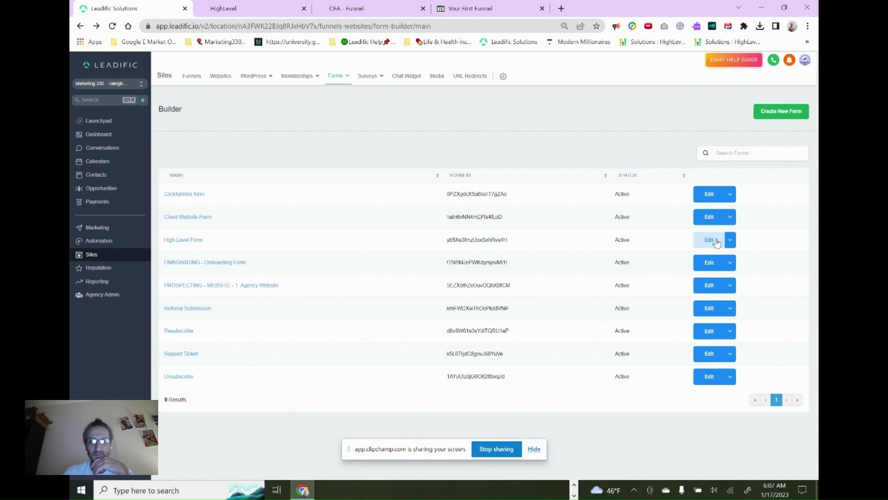
Reopen the High Level Form for editing and try the Inline Forms layout in its styles, switching it on and back off
{"action": "left_click", "coordinate": [730, 240]}
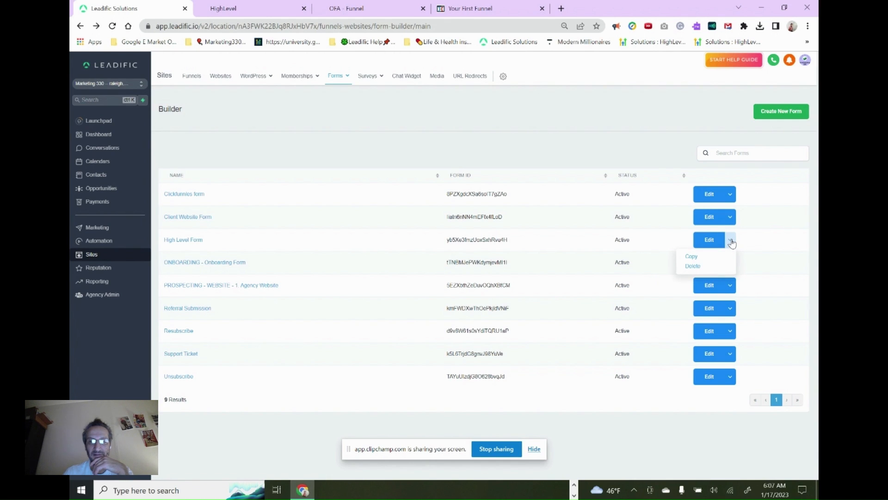
{"action": "left_click", "coordinate": [709, 241]}
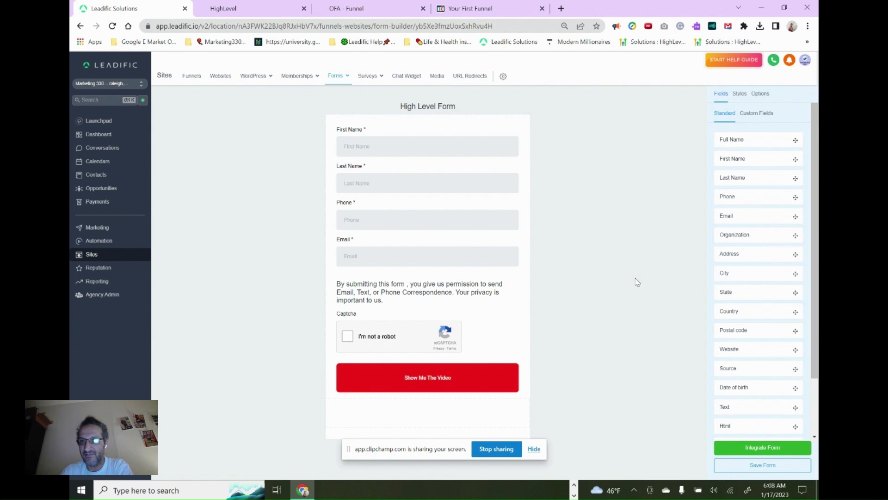
{"action": "left_click", "coordinate": [739, 95]}
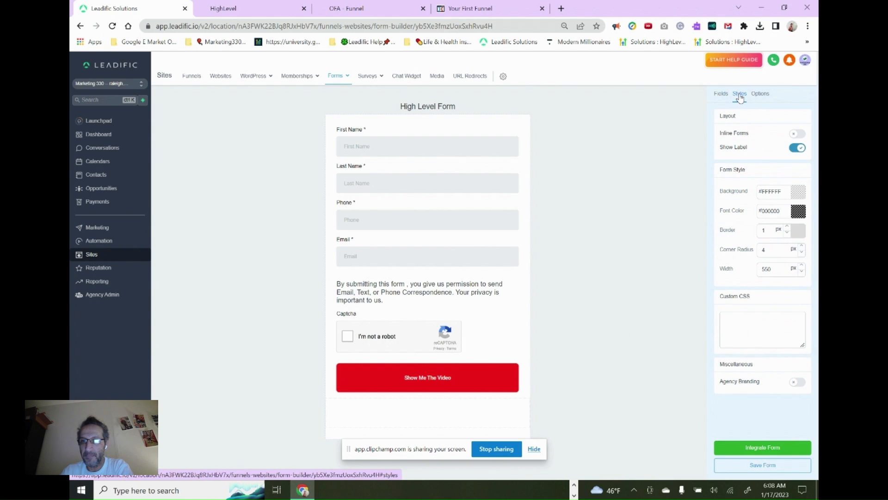
{"action": "left_click", "coordinate": [796, 135]}
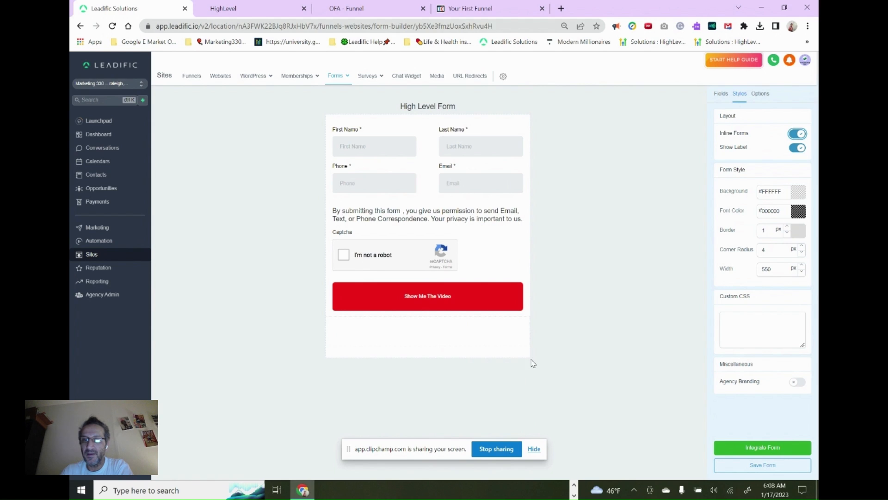
{"action": "left_click", "coordinate": [798, 134]}
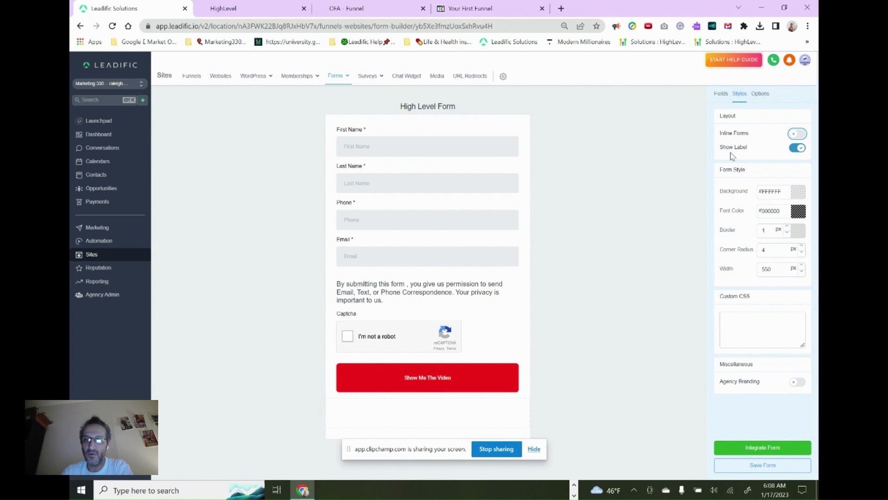
Try the form with Show Label off and with Agency Branding on, restoring each style setting after comparing the look
{"action": "left_click", "coordinate": [802, 149]}
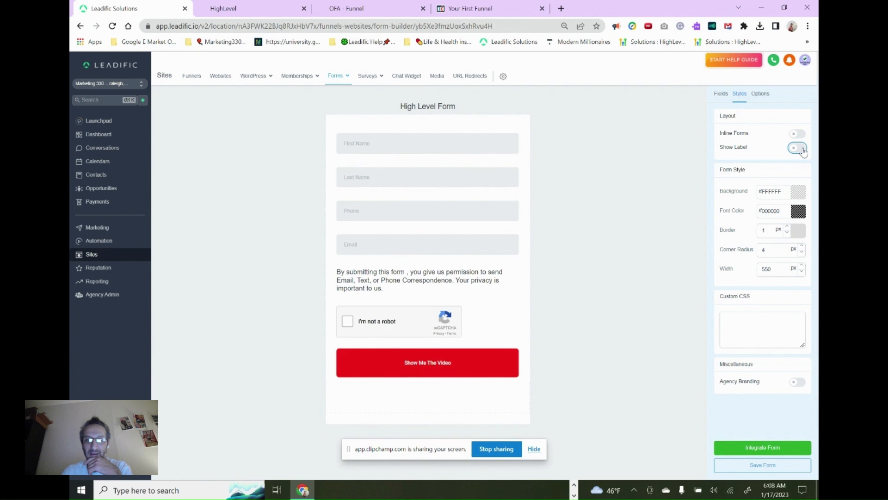
{"action": "left_click", "coordinate": [803, 150]}
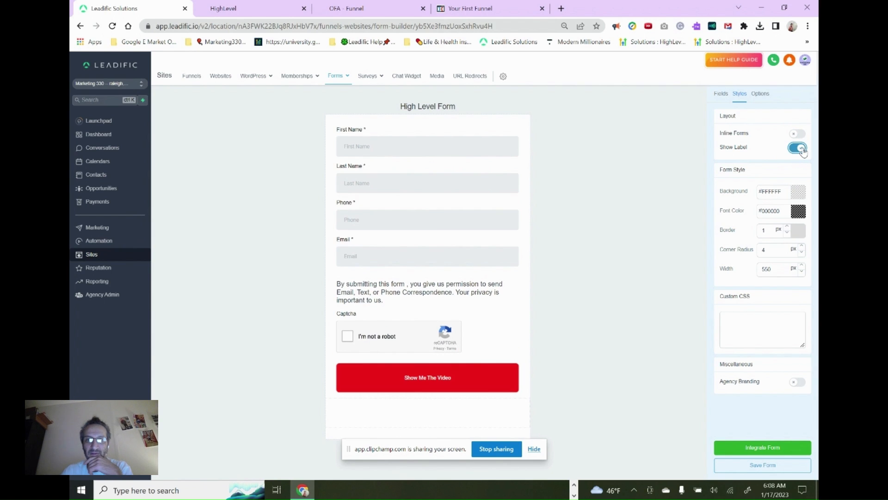
{"action": "left_click", "coordinate": [803, 150]}
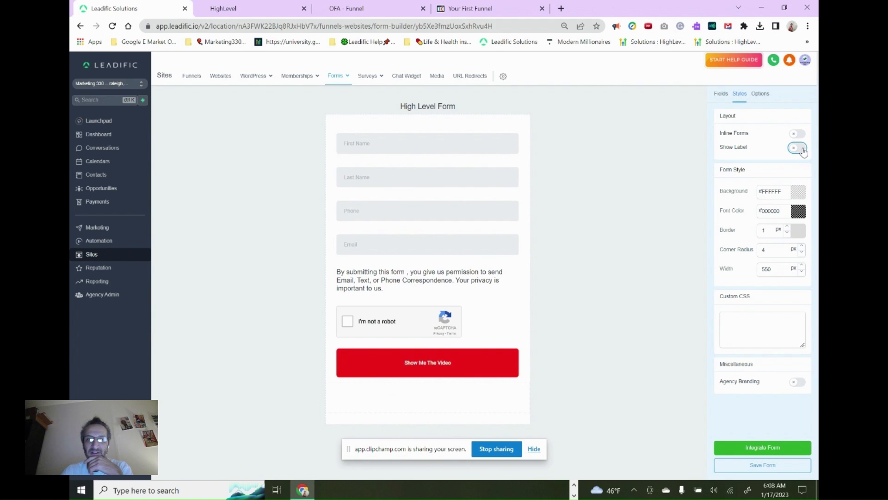
{"action": "left_click", "coordinate": [803, 150]}
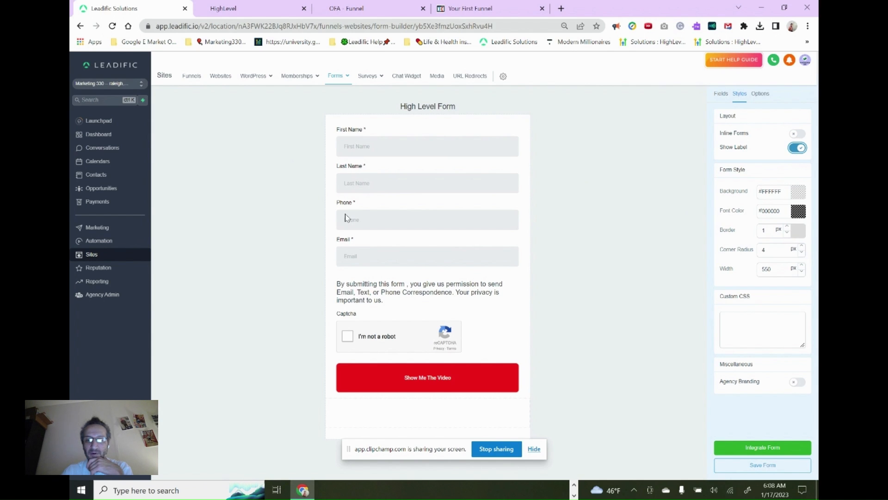
{"action": "left_click", "coordinate": [798, 149]}
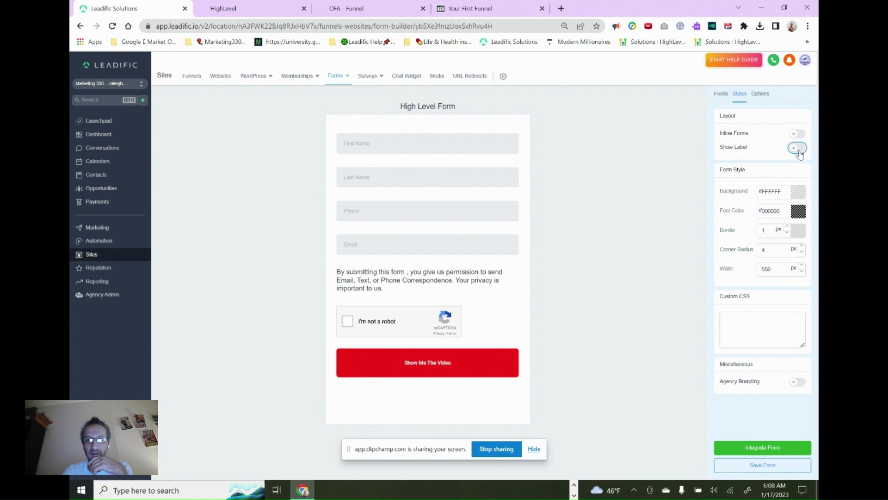
{"action": "left_click", "coordinate": [798, 148]}
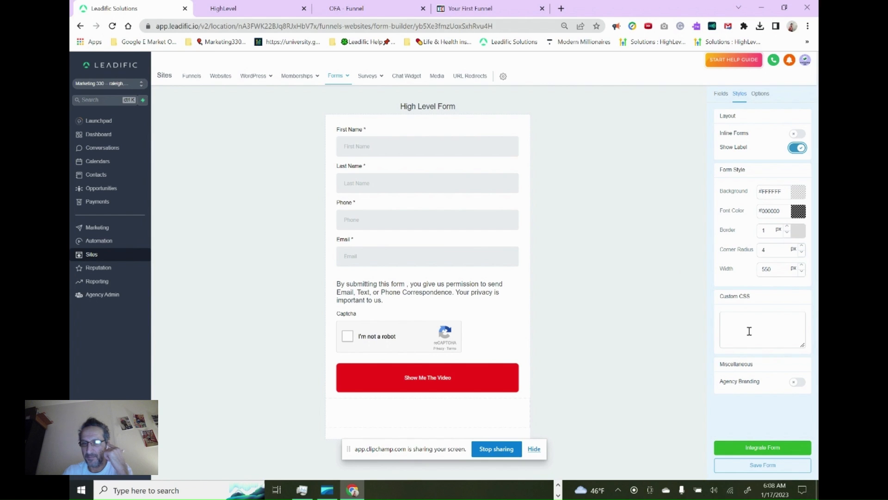
{"action": "left_click", "coordinate": [795, 387]}
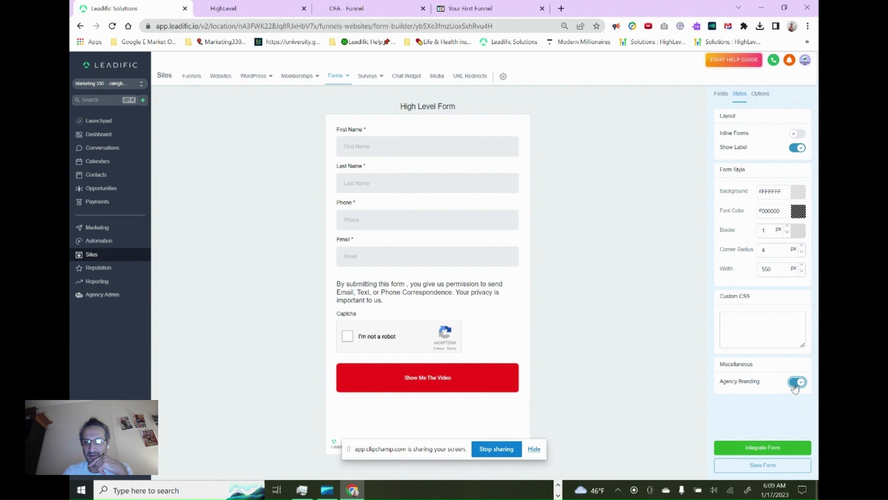
{"action": "left_click", "coordinate": [798, 385]}
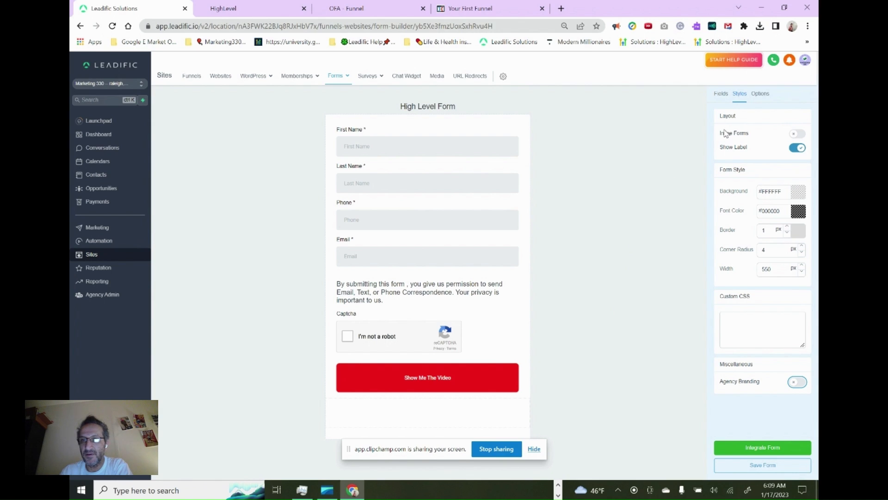
Look through the form's options and the available On Submit actions, keeping Open URL
{"action": "left_click", "coordinate": [761, 94]}
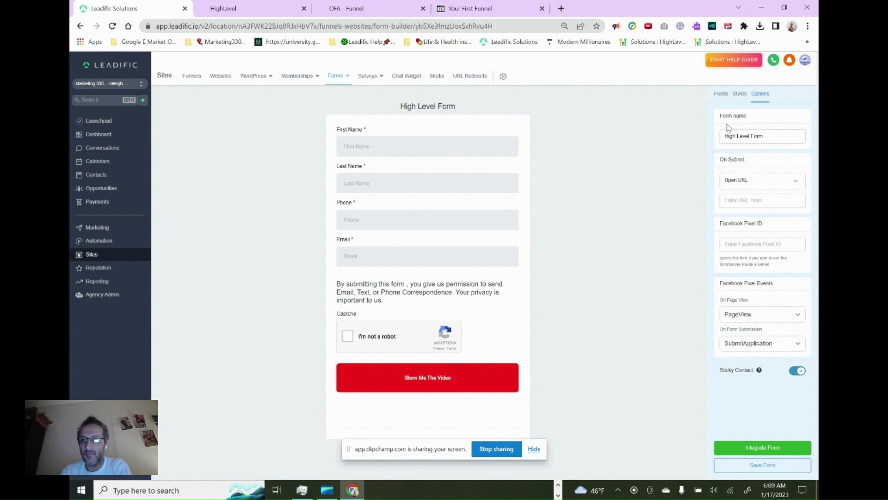
{"action": "left_click", "coordinate": [741, 187]}
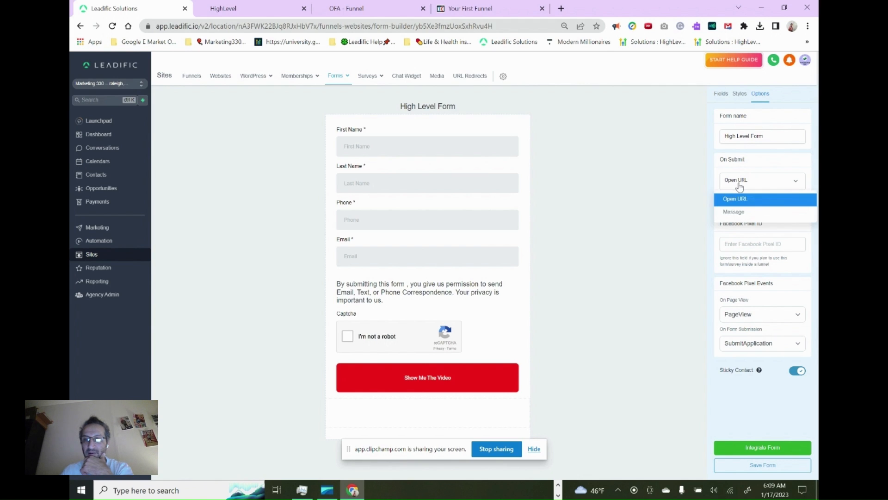
{"action": "left_click", "coordinate": [740, 187]}
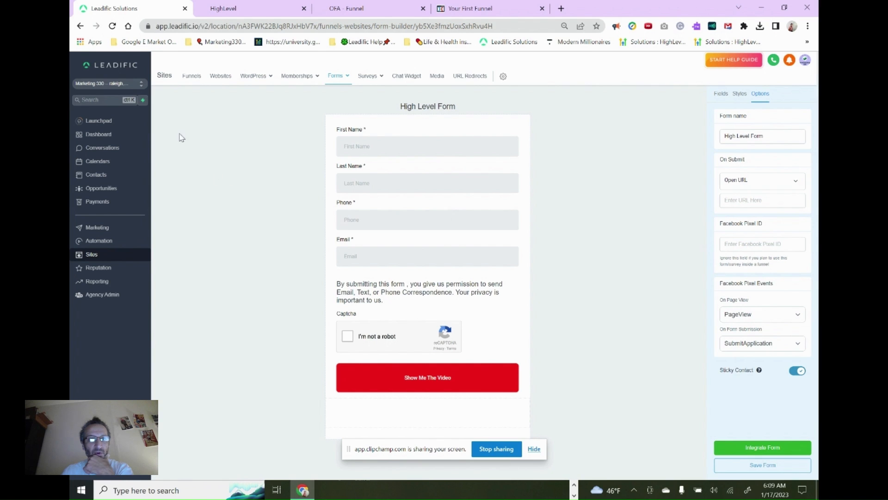
Leave the form discarding unsaved work, and open the High Level page of the High Level Squeeze Page website in the page editor
{"action": "left_click", "coordinate": [217, 79]}
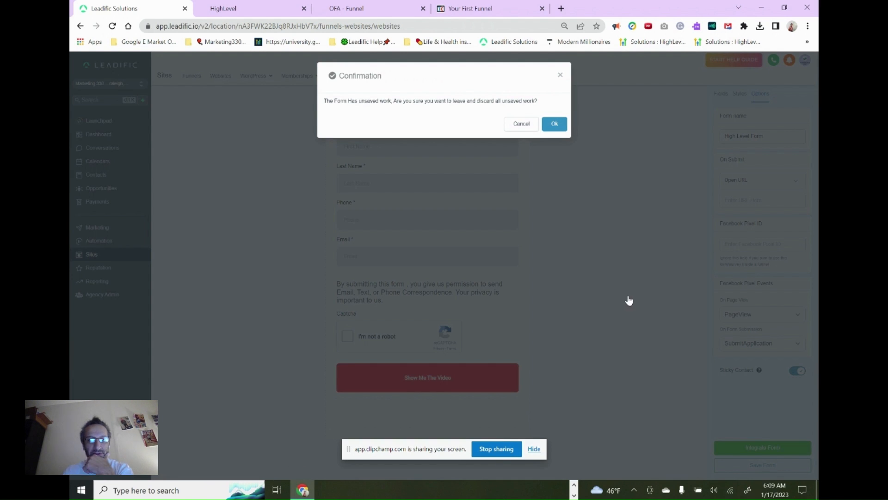
{"action": "key", "text": "Return"}
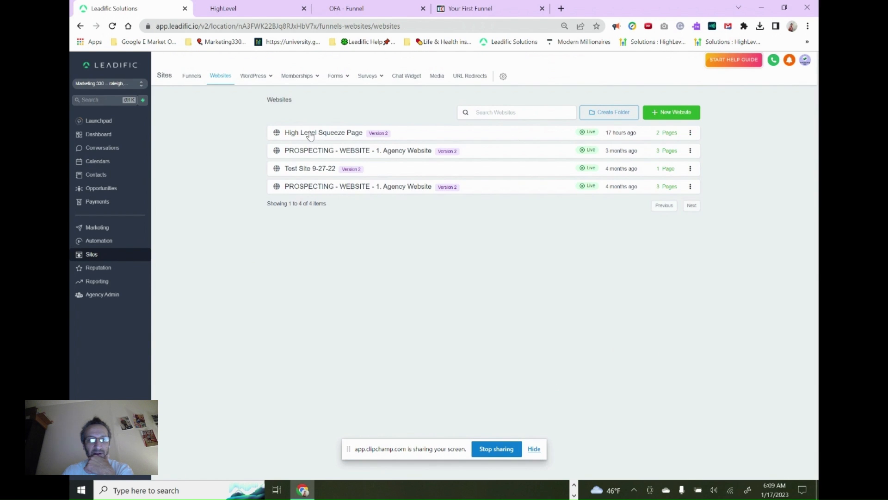
{"action": "left_click", "coordinate": [310, 134]}
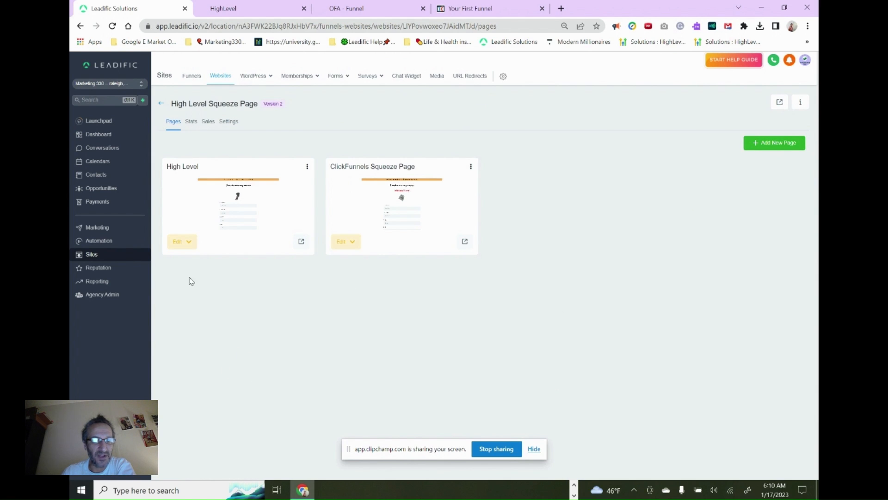
{"action": "left_click", "coordinate": [180, 245]}
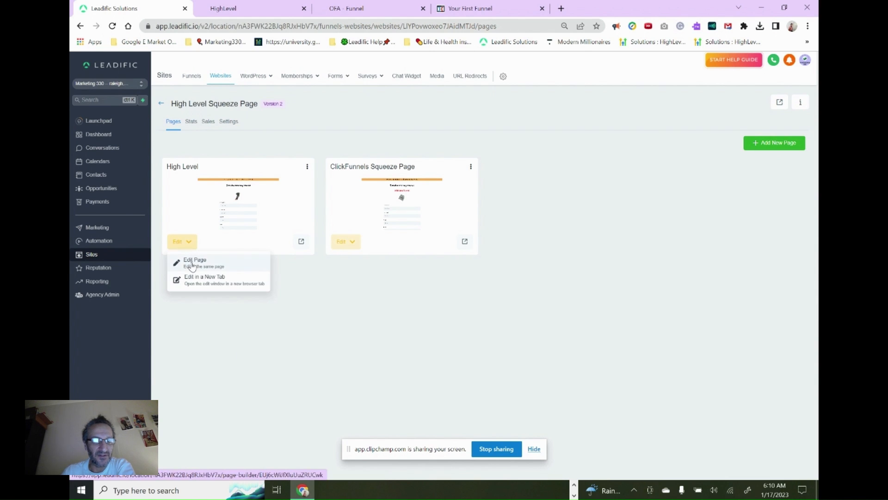
{"action": "left_click", "coordinate": [190, 260]}
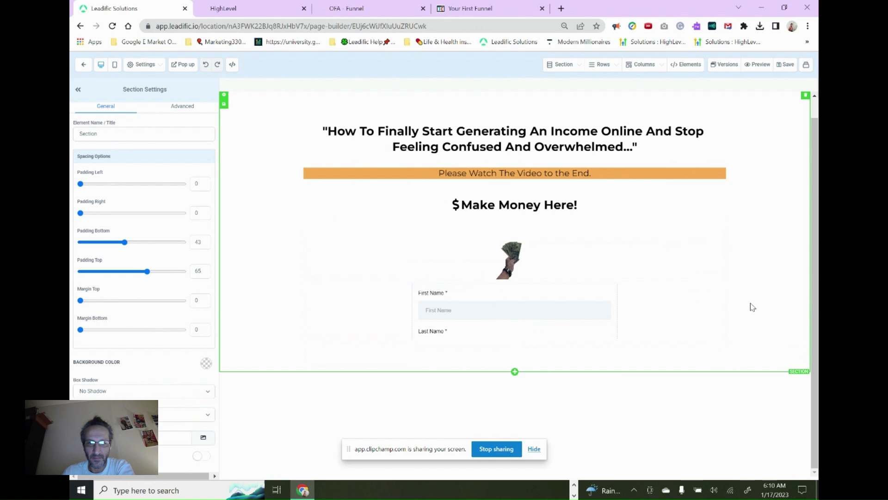
Select the embedded High Level Form on the squeeze page and examine its form settings, button actions and the page layout around it
{"action": "scroll", "coordinate": [753, 307], "scroll_direction": "down", "scroll_amount": 2}
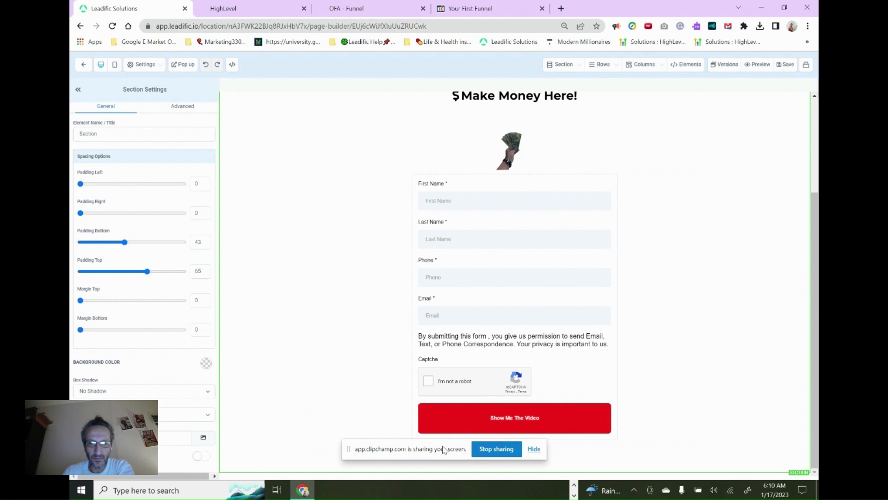
{"action": "left_click_drag", "start_coordinate": [435, 451], "coordinate": [70, 139]}
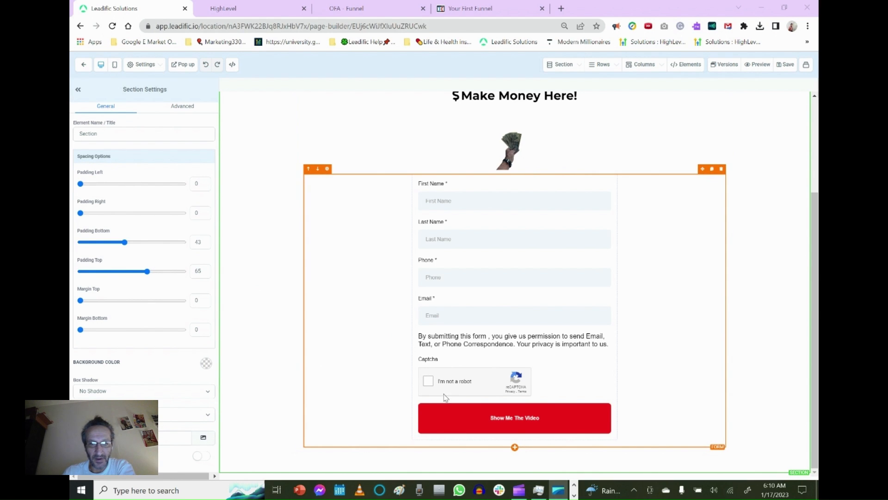
{"action": "left_click", "coordinate": [480, 423]}
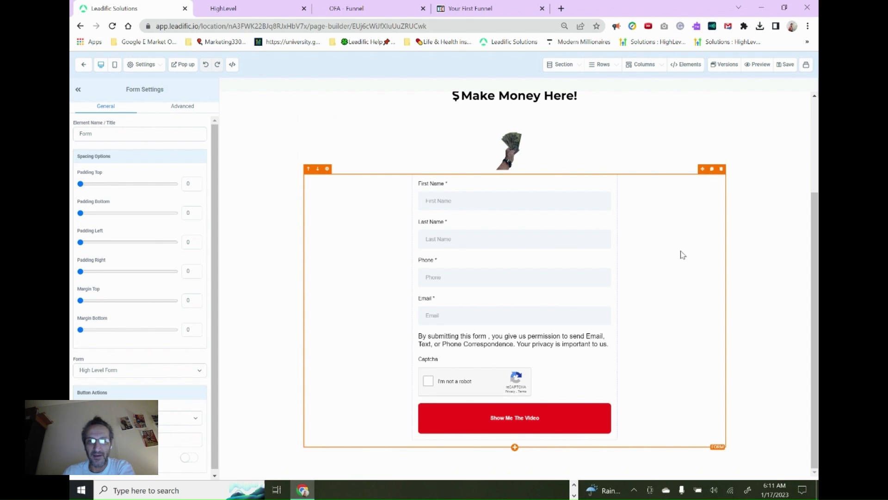
{"action": "scroll", "coordinate": [683, 254], "scroll_direction": "up", "scroll_amount": 3}
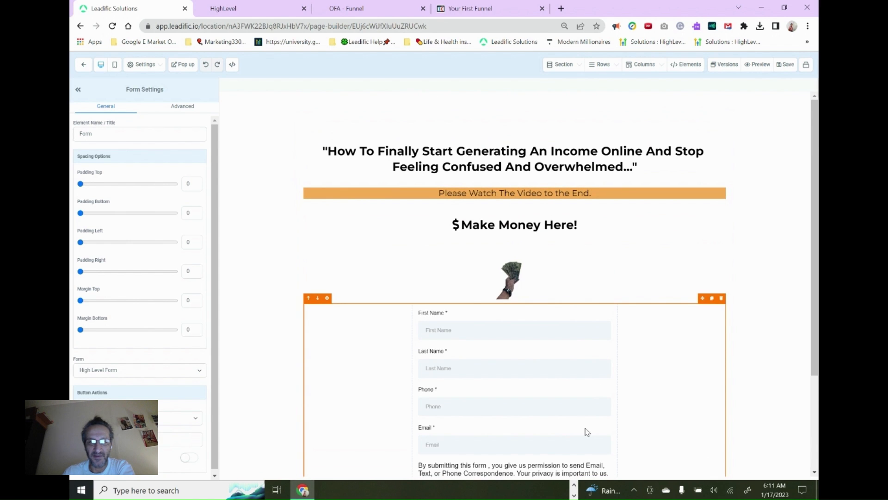
{"action": "scroll", "coordinate": [606, 330], "scroll_direction": "down", "scroll_amount": 1}
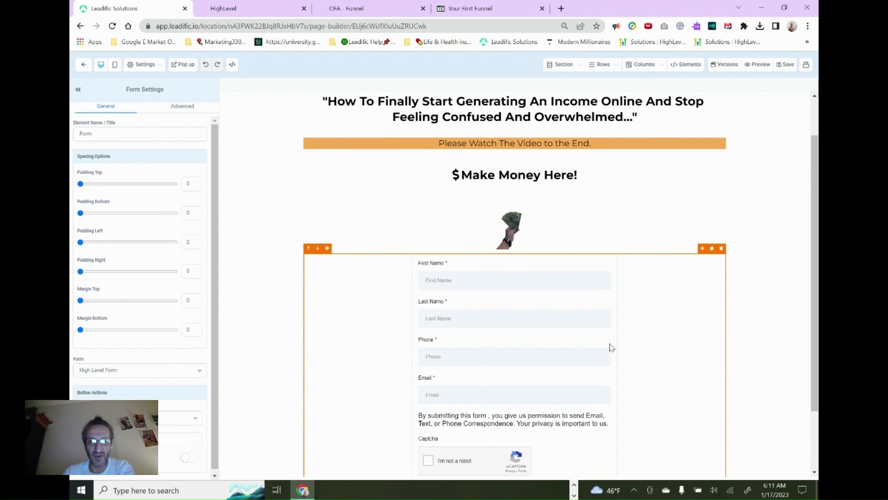
{"action": "scroll", "coordinate": [611, 347], "scroll_direction": "down", "scroll_amount": 2}
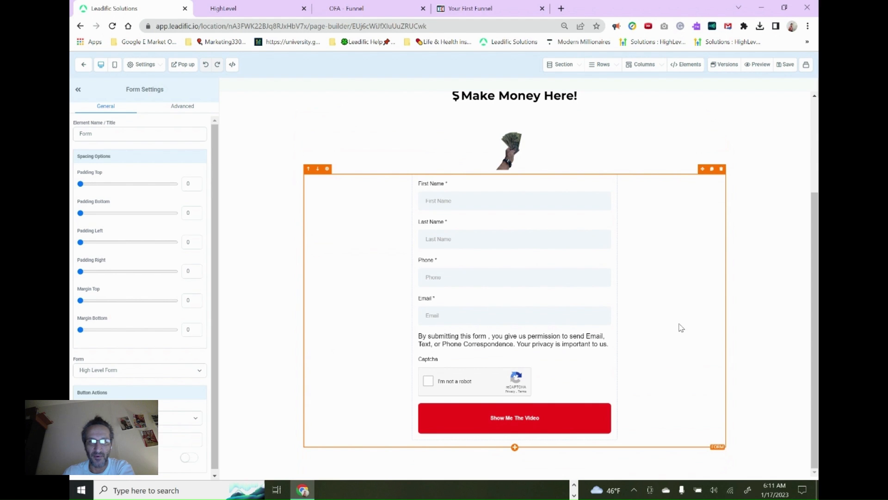
{"action": "scroll", "coordinate": [626, 210], "scroll_direction": "up", "scroll_amount": 2}
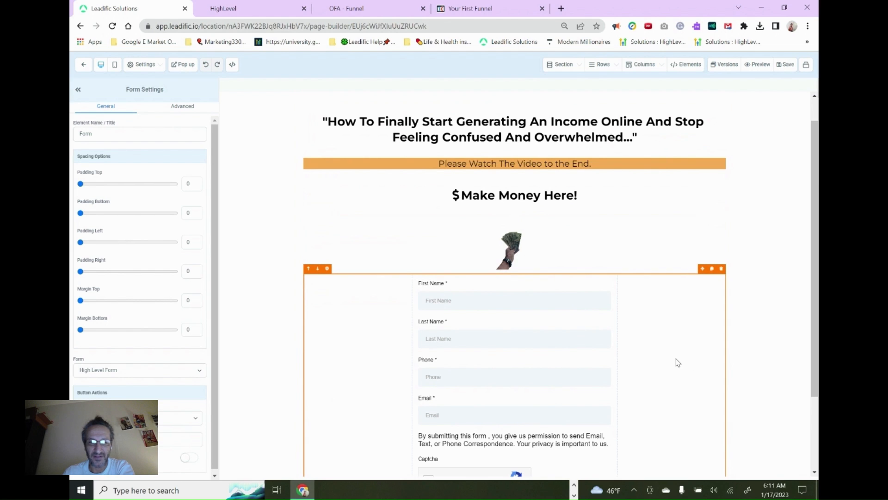
{"action": "scroll", "coordinate": [668, 361], "scroll_direction": "down", "scroll_amount": 2}
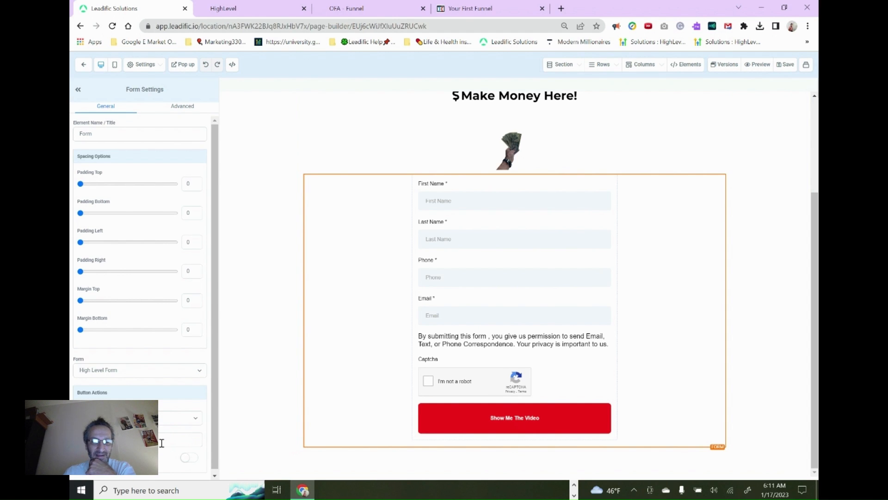
Check the available button actions of the embedded form and the option choices of its surrounding section
{"action": "left_click", "coordinate": [162, 423]}
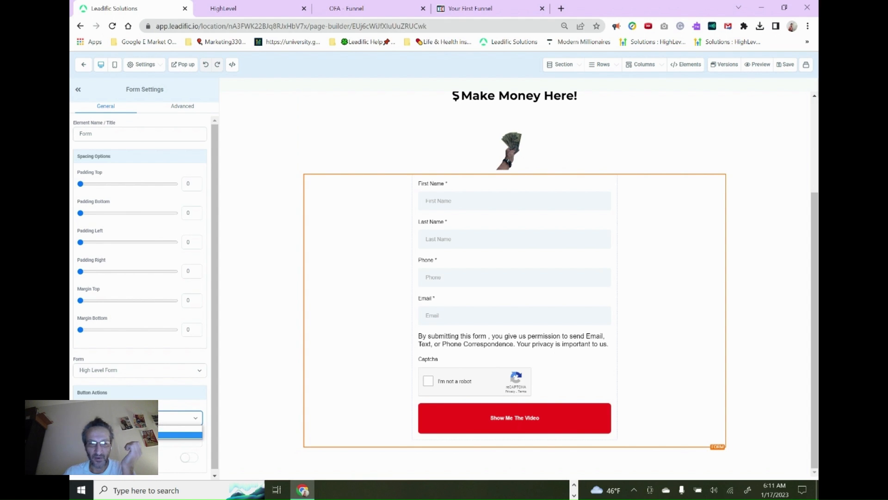
{"action": "left_click", "coordinate": [246, 426]}
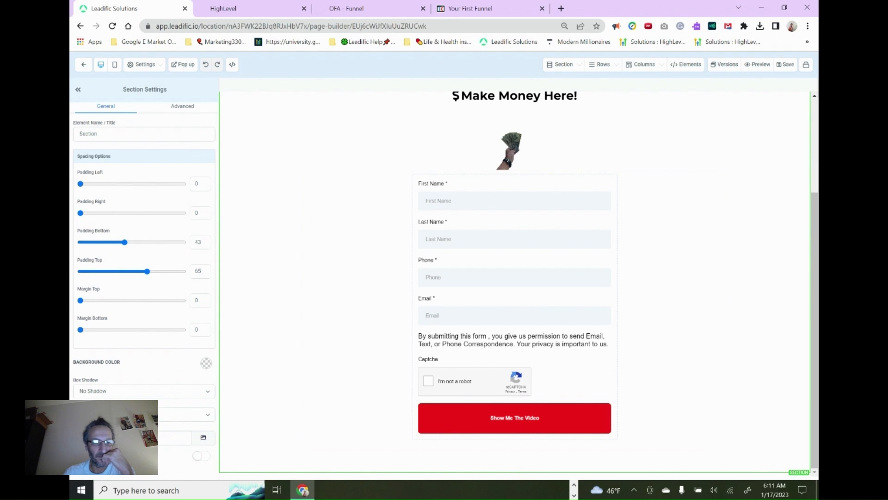
{"action": "left_click", "coordinate": [207, 414]}
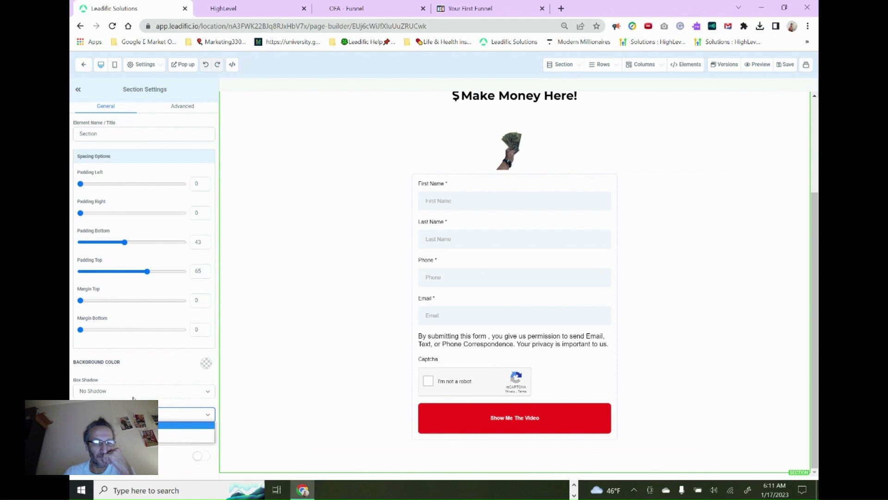
{"action": "left_click", "coordinate": [443, 419]}
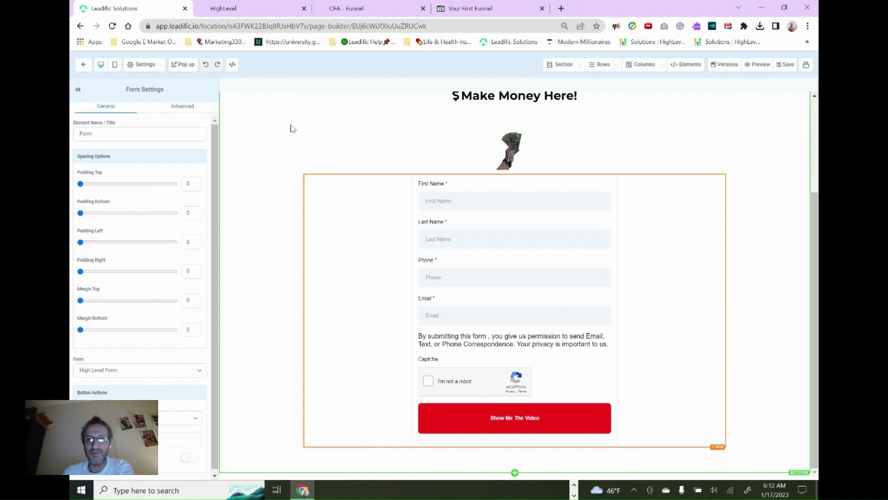
Look through the add and manage options for the page's rows, columns and elements
{"action": "left_click", "coordinate": [601, 67]}
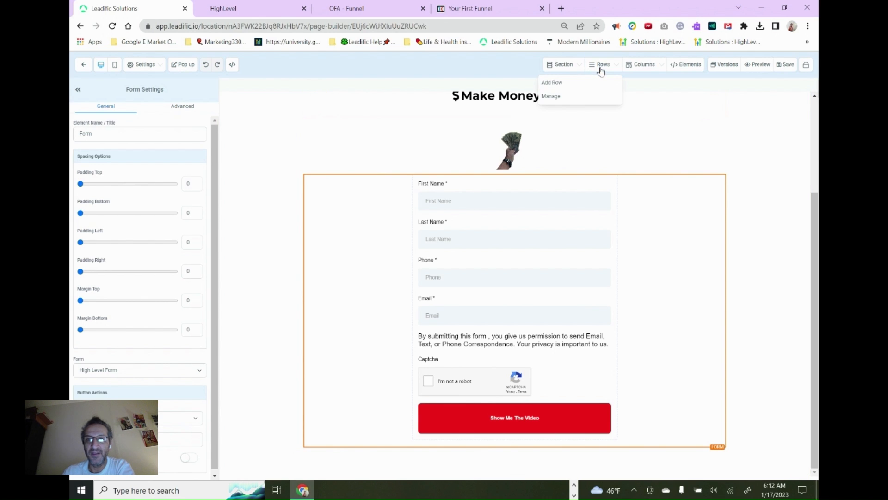
{"action": "left_click", "coordinate": [641, 66]}
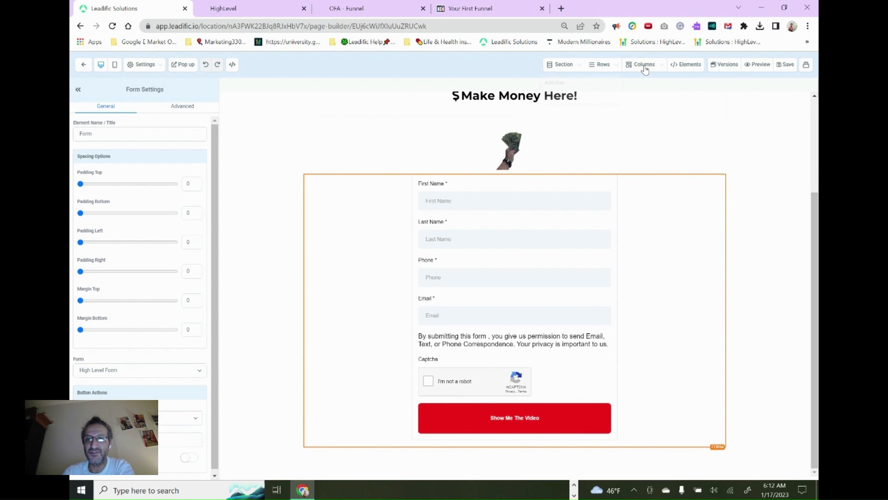
{"action": "left_click", "coordinate": [685, 65]}
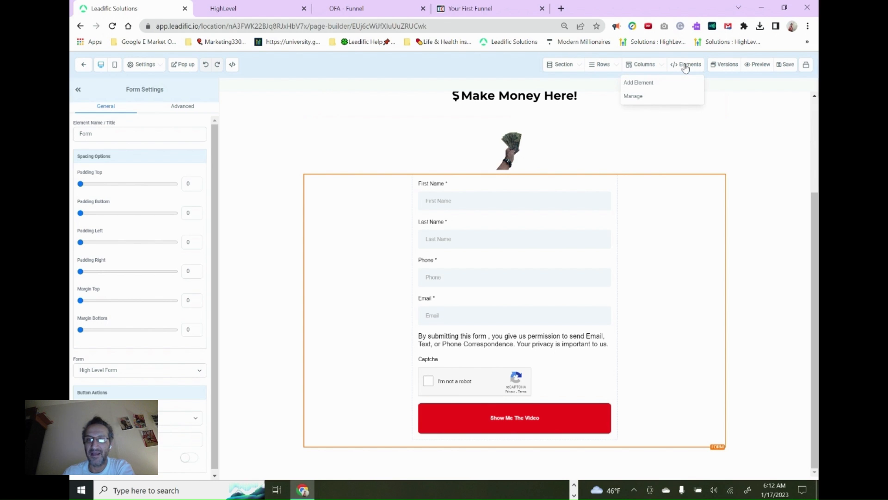
{"action": "left_click", "coordinate": [748, 125]}
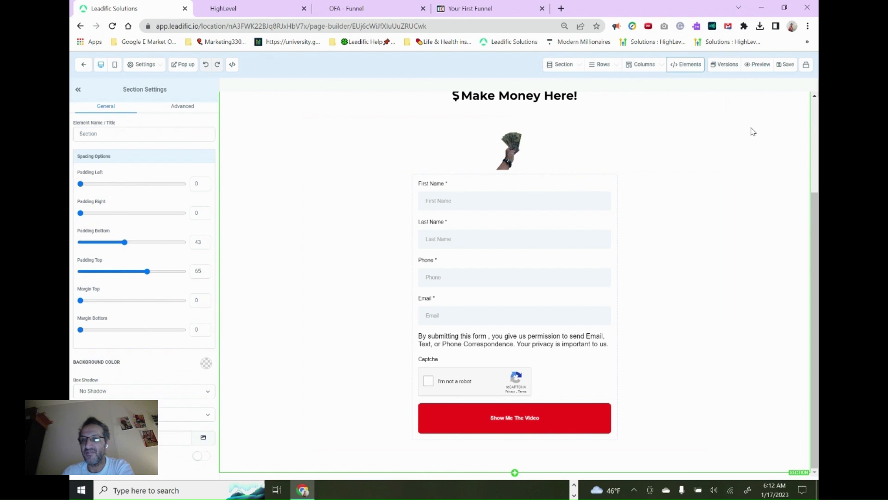
Open the page's version history and set the browser zoom to 100%
{"action": "left_click", "coordinate": [726, 69]}
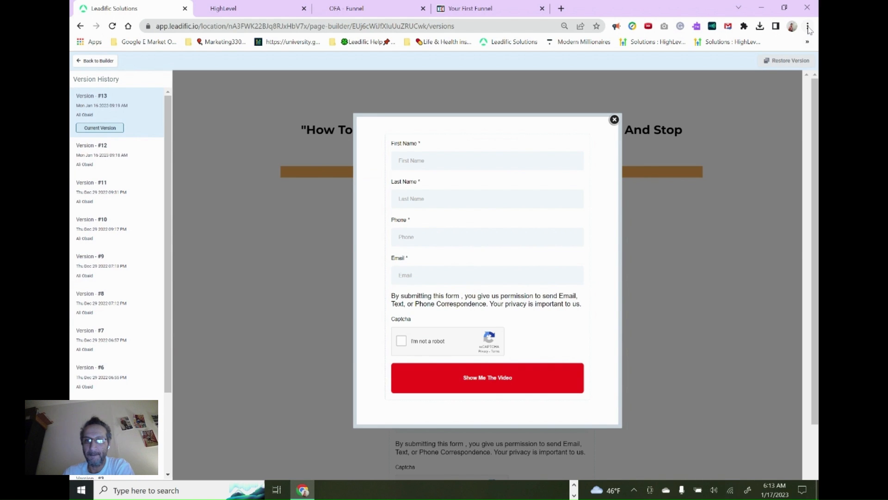
{"action": "left_click", "coordinate": [807, 26]}
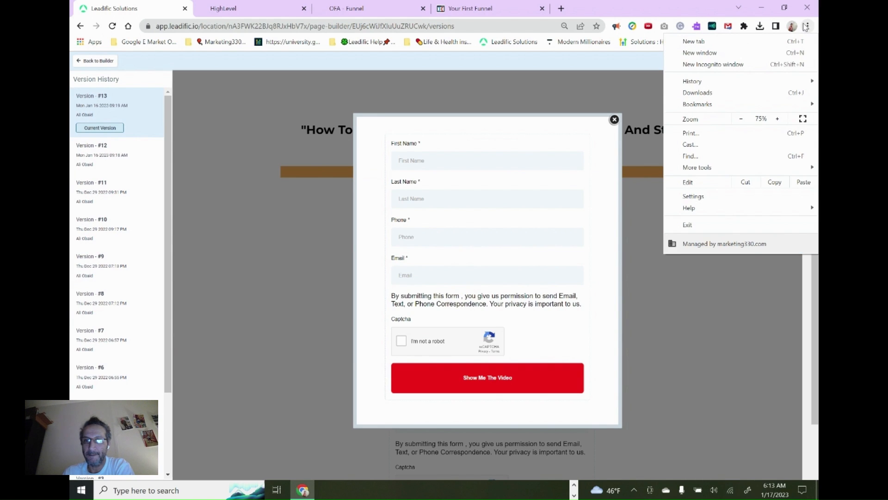
{"action": "left_click", "coordinate": [778, 119]}
{"action": "left_click", "coordinate": [778, 120]}
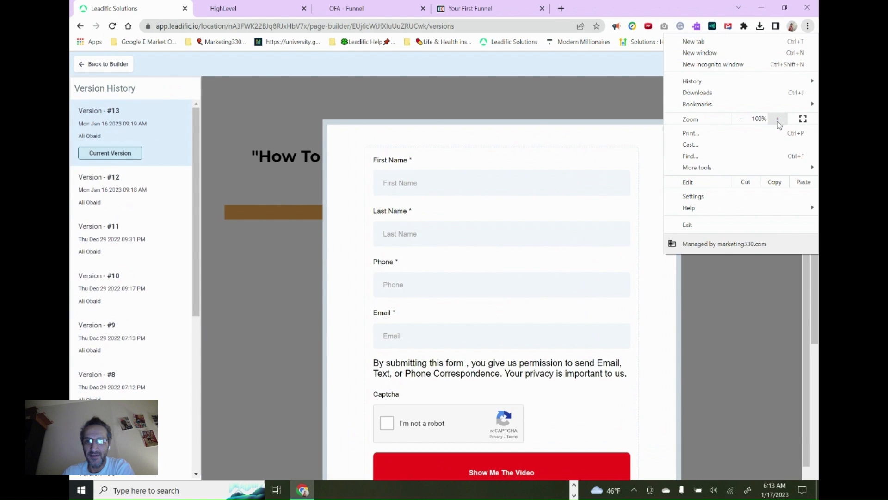
{"action": "left_click", "coordinate": [762, 385]}
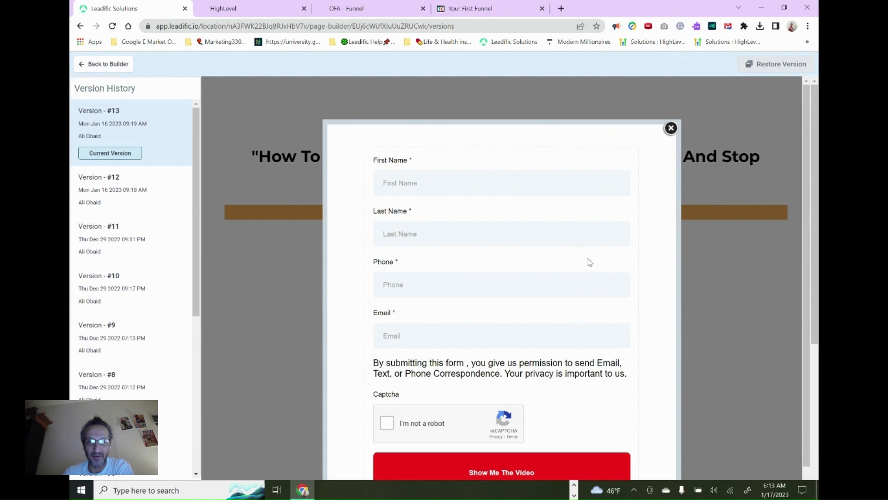
Test the popup form of the current version by opening it from the money-in-hand image and closing it again
{"action": "left_click", "coordinate": [671, 128]}
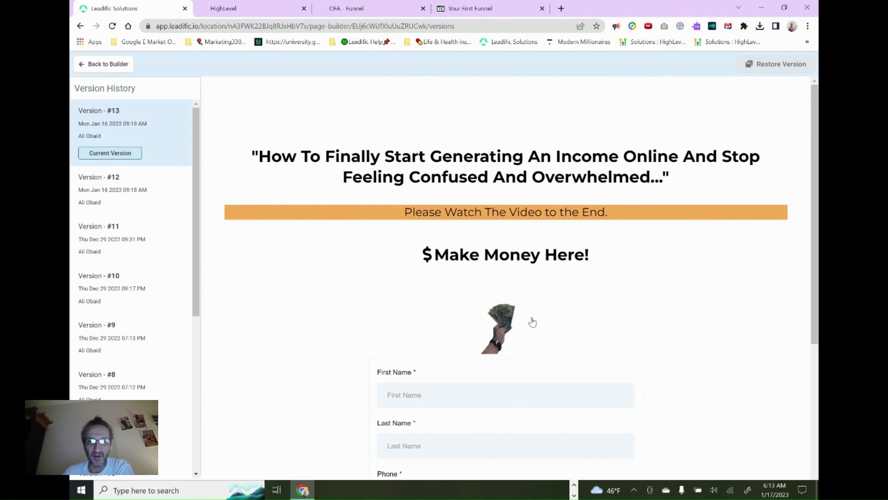
{"action": "left_click", "coordinate": [498, 320]}
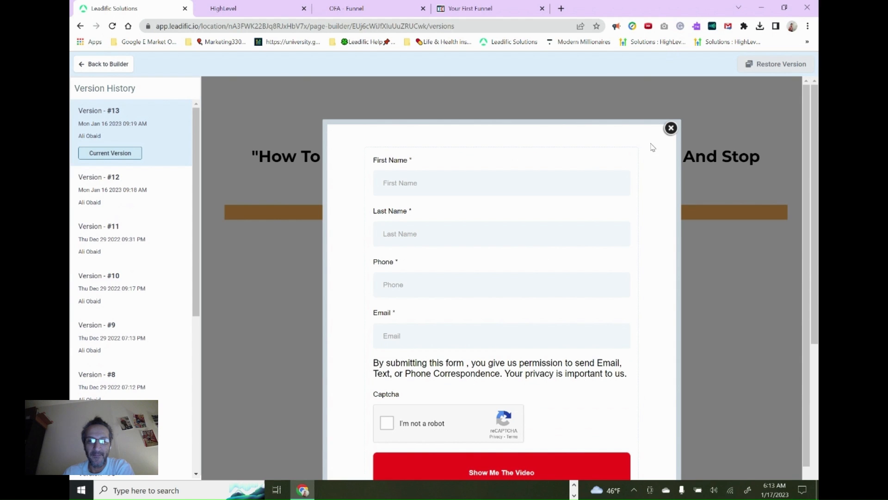
{"action": "left_click", "coordinate": [671, 128]}
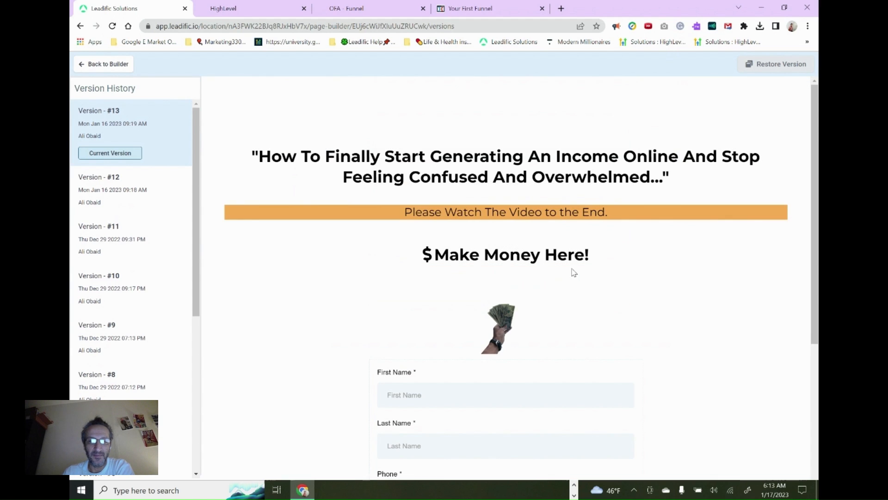
{"action": "left_click", "coordinate": [504, 326]}
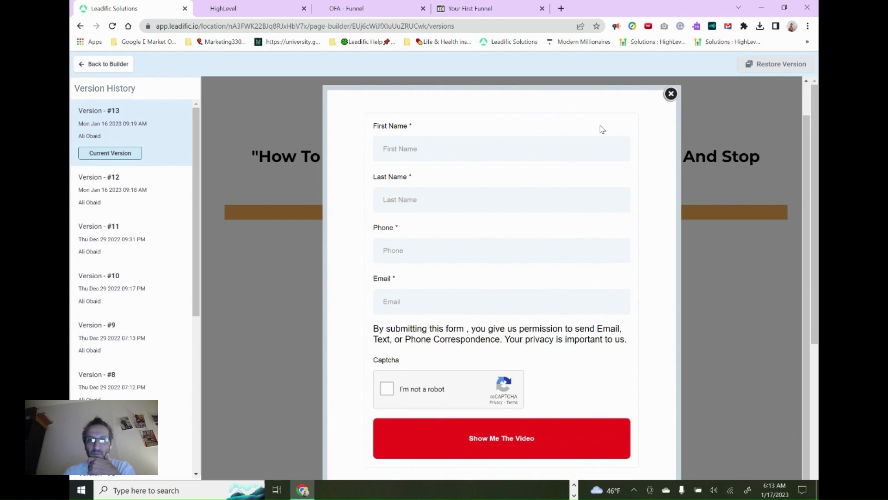
{"action": "left_click", "coordinate": [671, 93]}
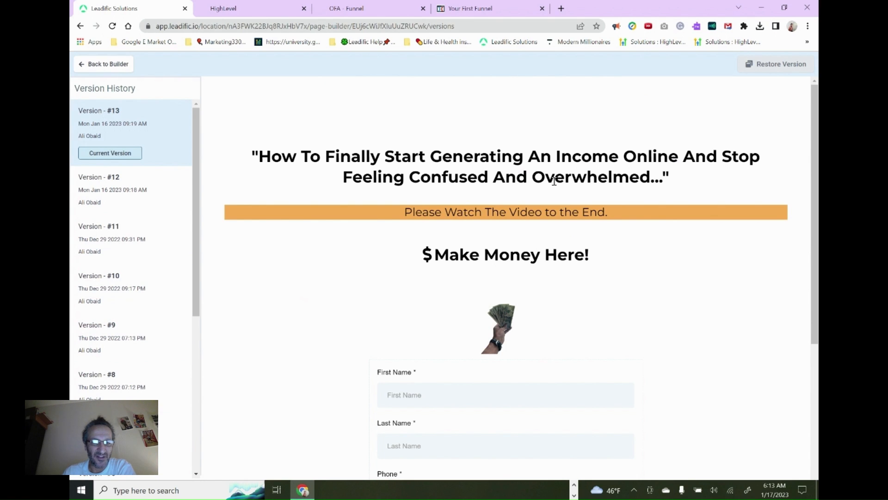
Review the whole current version, compare it with Version #9, and return to the builder without restoring anything
{"action": "scroll", "coordinate": [558, 356], "scroll_direction": "down", "scroll_amount": 3}
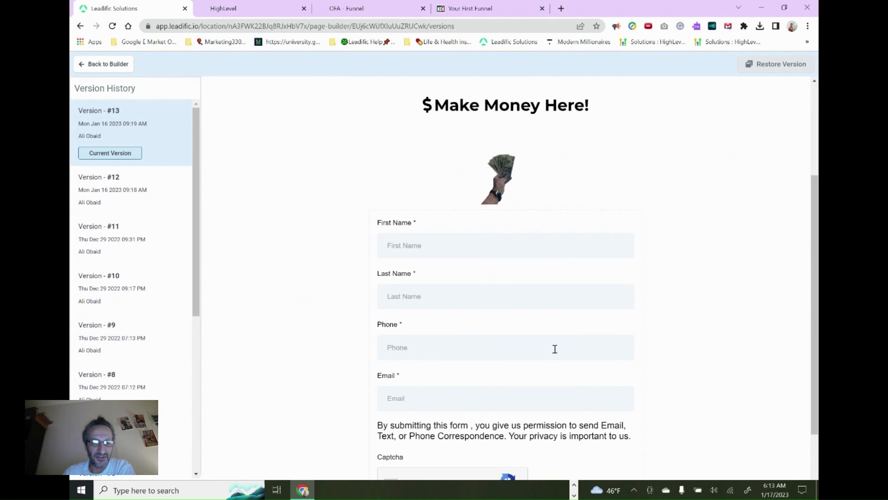
{"action": "scroll", "coordinate": [555, 349], "scroll_direction": "down", "scroll_amount": 2}
{"action": "scroll", "coordinate": [546, 335], "scroll_direction": "up", "scroll_amount": 5}
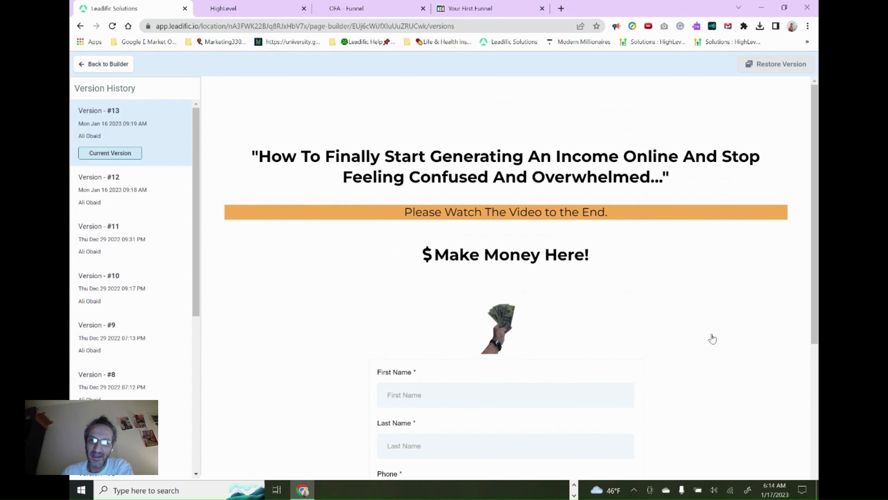
{"action": "scroll", "coordinate": [710, 337], "scroll_direction": "down", "scroll_amount": 5}
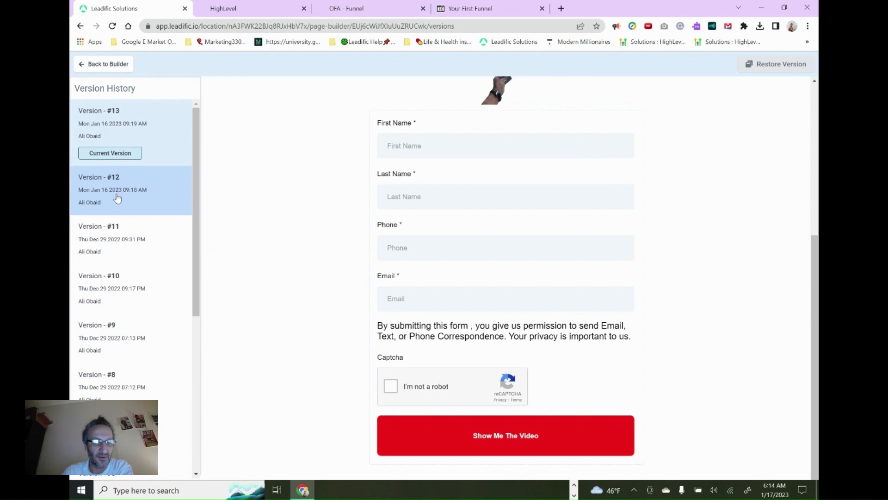
{"action": "left_click", "coordinate": [121, 342]}
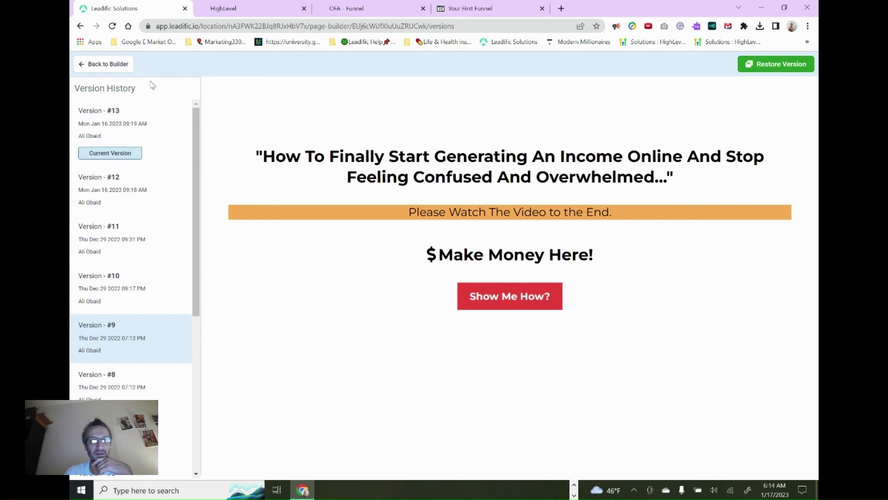
{"action": "left_click", "coordinate": [115, 70]}
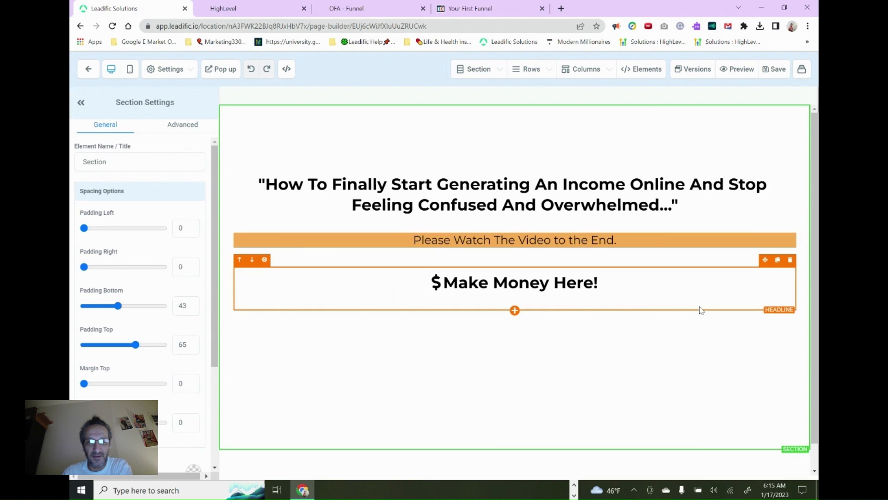
Set the browser zoom to 75% and review the squeeze page from its headline down to the Show Me The Video button
{"action": "scroll", "coordinate": [680, 385], "scroll_direction": "down", "scroll_amount": 1}
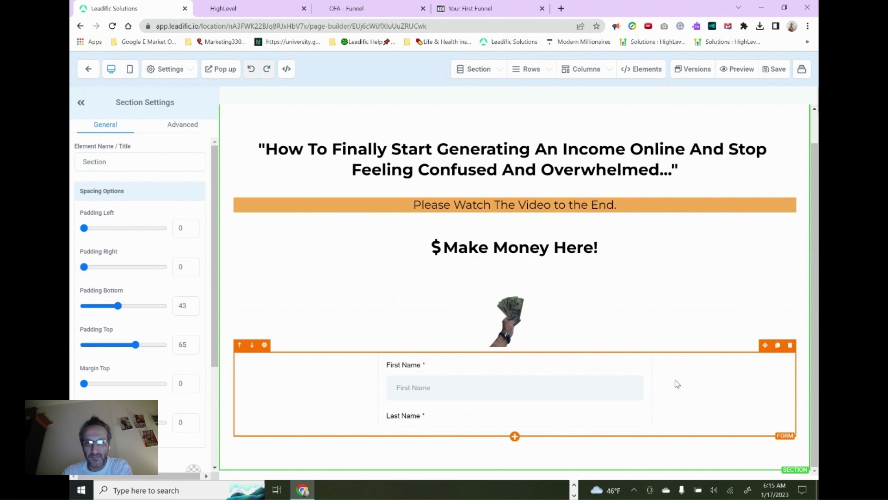
{"action": "scroll", "coordinate": [678, 384], "scroll_direction": "up", "scroll_amount": 1}
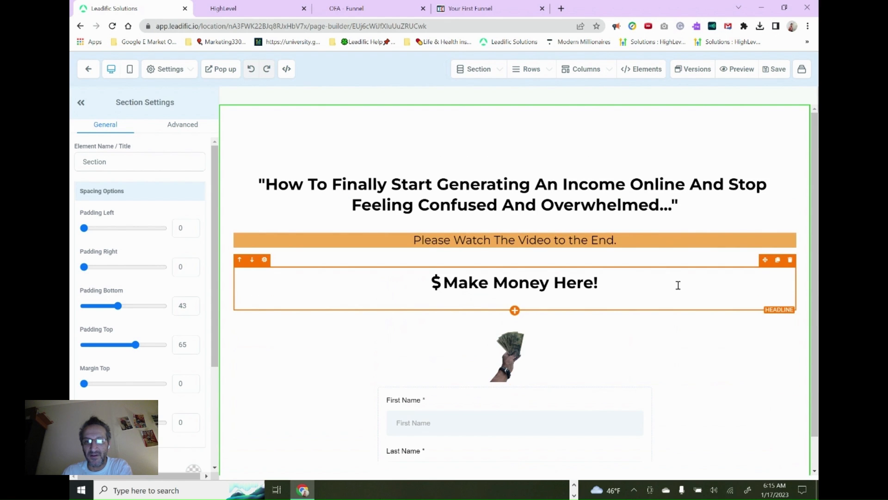
{"action": "left_click", "coordinate": [808, 27]}
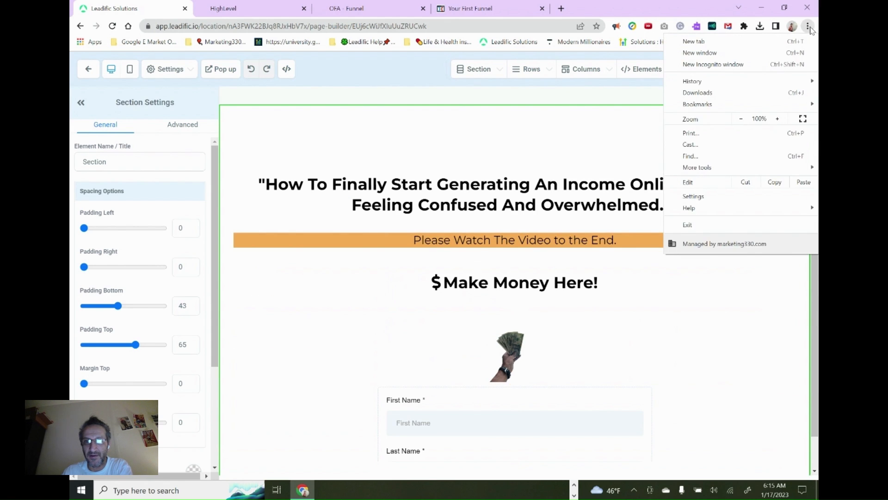
{"action": "left_click", "coordinate": [742, 119]}
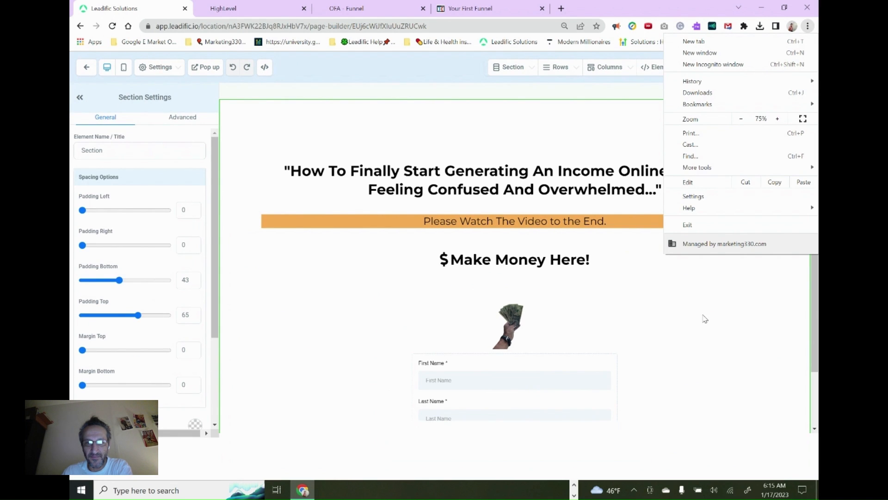
{"action": "left_click", "coordinate": [679, 400]}
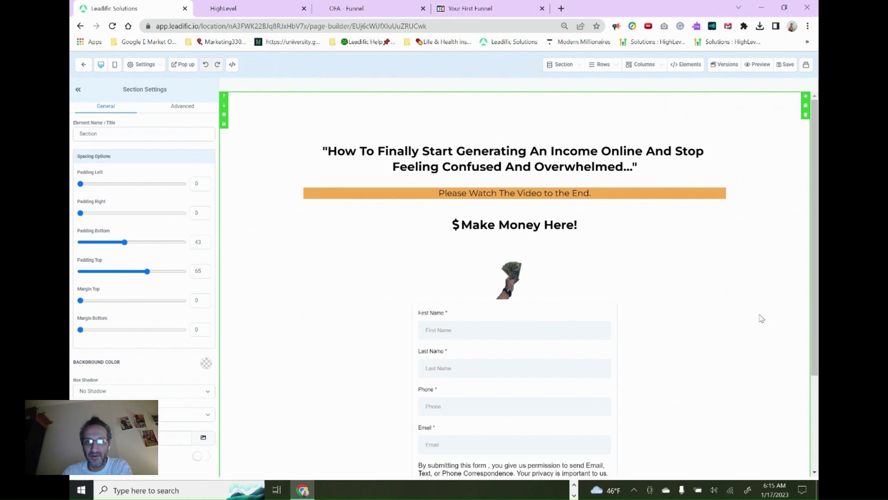
{"action": "scroll", "coordinate": [793, 277], "scroll_direction": "down", "scroll_amount": 3}
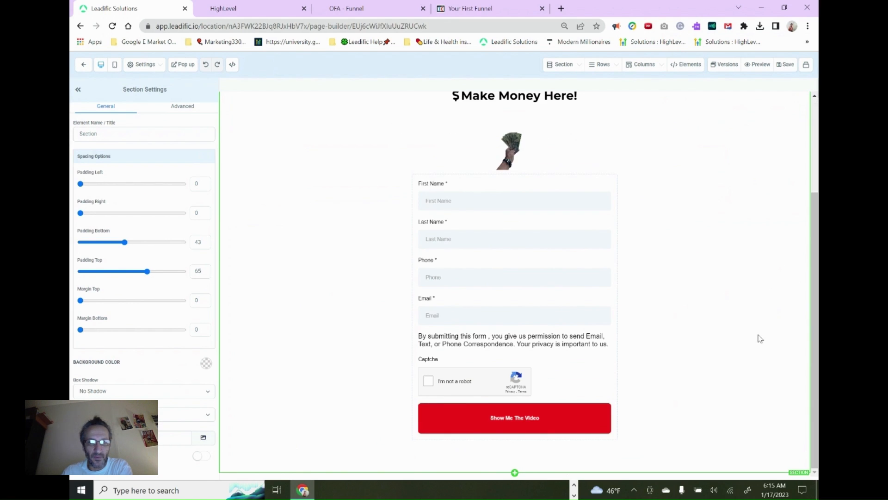
{"action": "scroll", "coordinate": [759, 335], "scroll_direction": "up", "scroll_amount": 3}
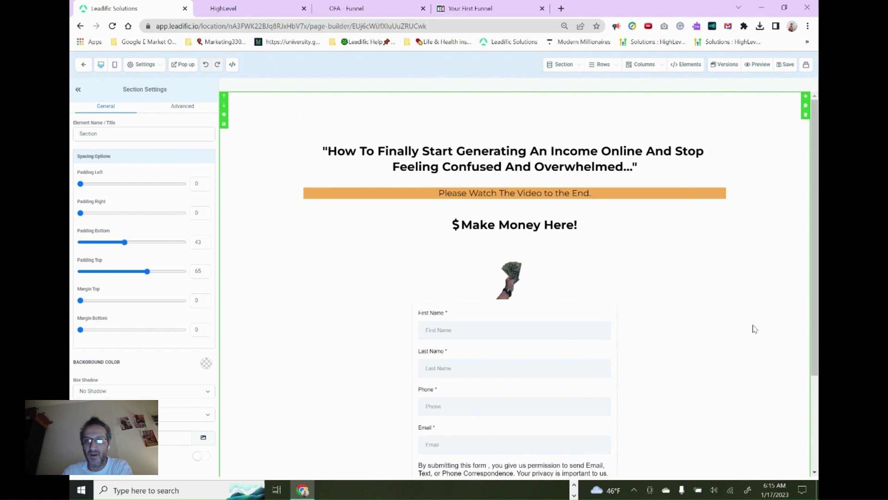
Preview the squeeze page with its inline form, close the popup form, and return to the page builder
{"action": "left_click", "coordinate": [761, 65]}
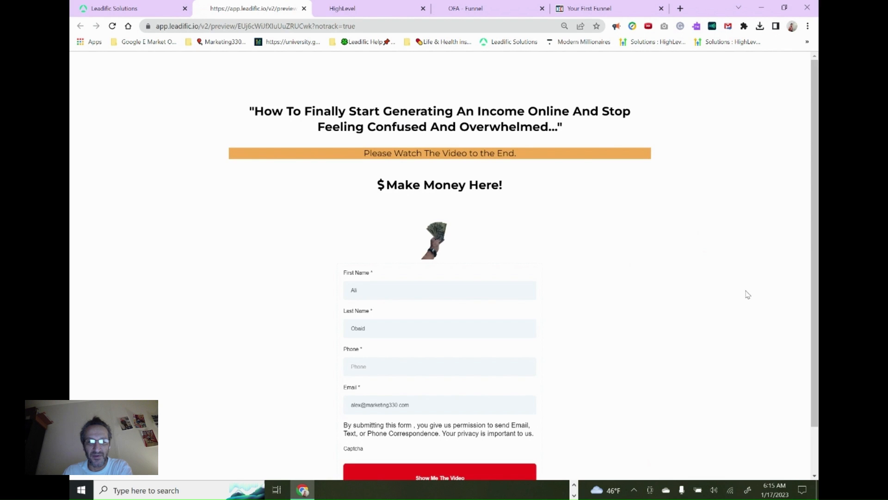
{"action": "scroll", "coordinate": [731, 322], "scroll_direction": "down", "scroll_amount": 2}
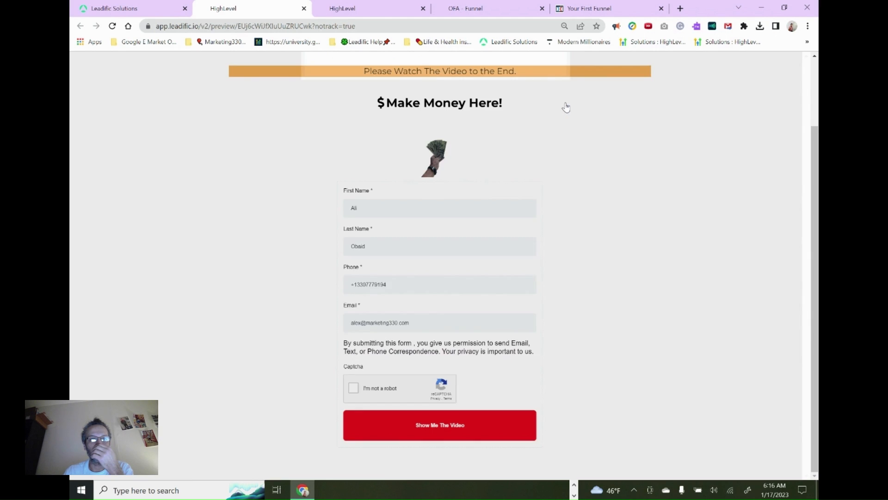
{"action": "left_click", "coordinate": [562, 101]}
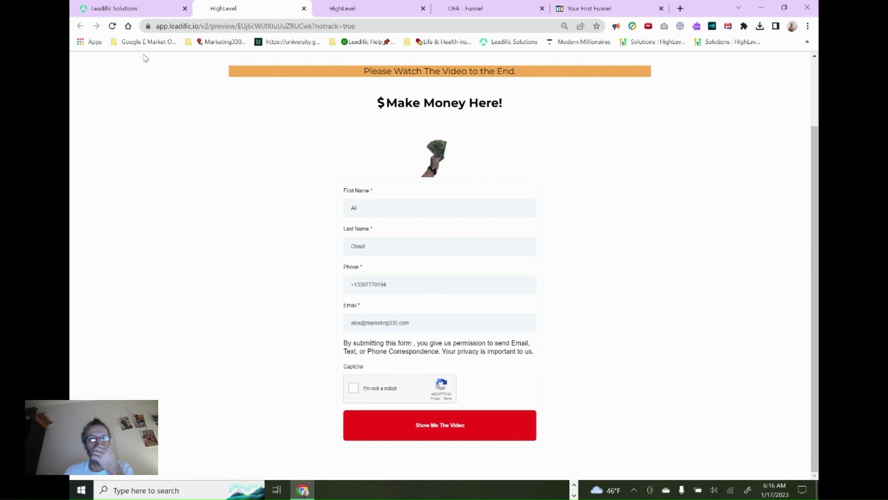
{"action": "left_click", "coordinate": [120, 6]}
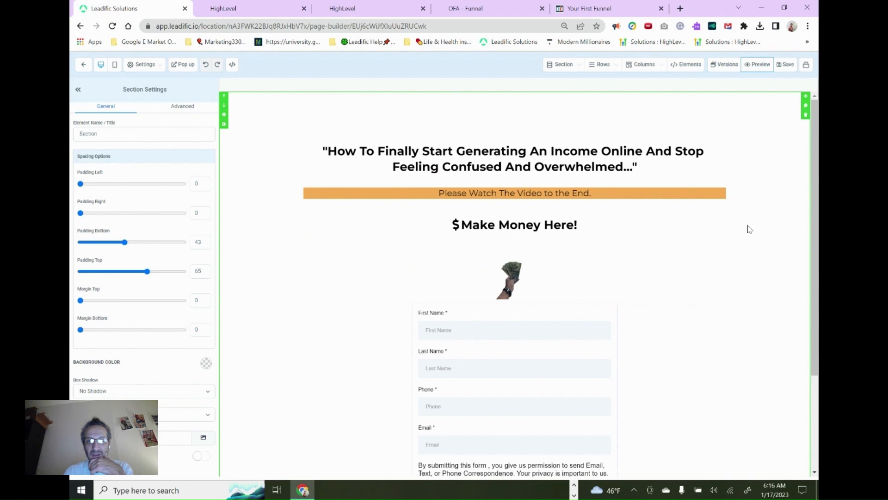
Review the money-in-hand image's settings, look through the media library, and return to the page without choosing another picture
{"action": "left_click", "coordinate": [511, 292]}
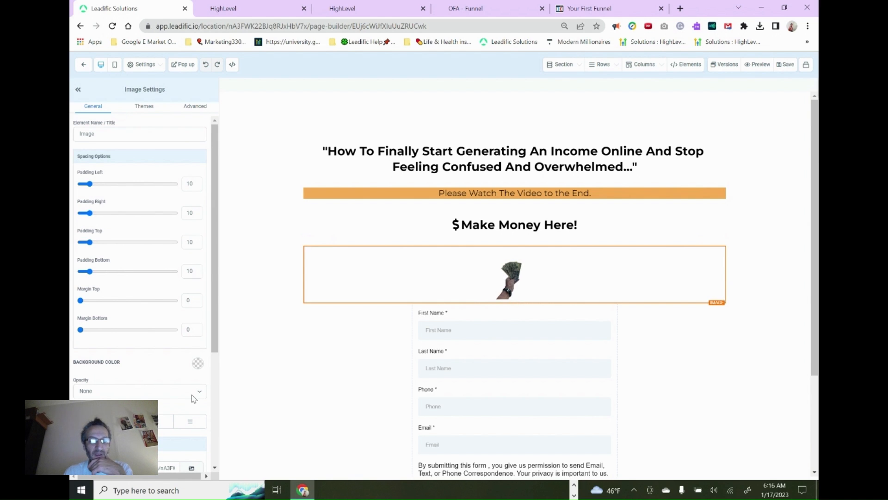
{"action": "left_click_drag", "start_coordinate": [211, 342], "coordinate": [204, 446]}
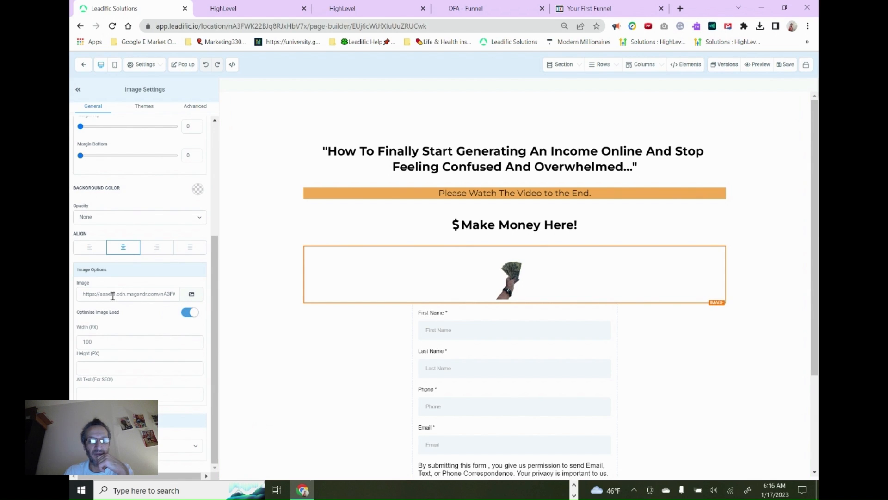
{"action": "left_click", "coordinate": [191, 299]}
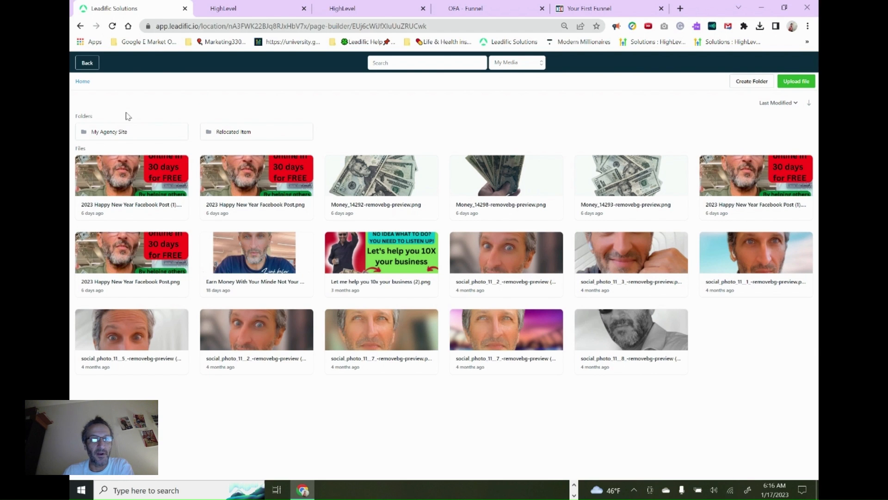
{"action": "left_click", "coordinate": [89, 63]}
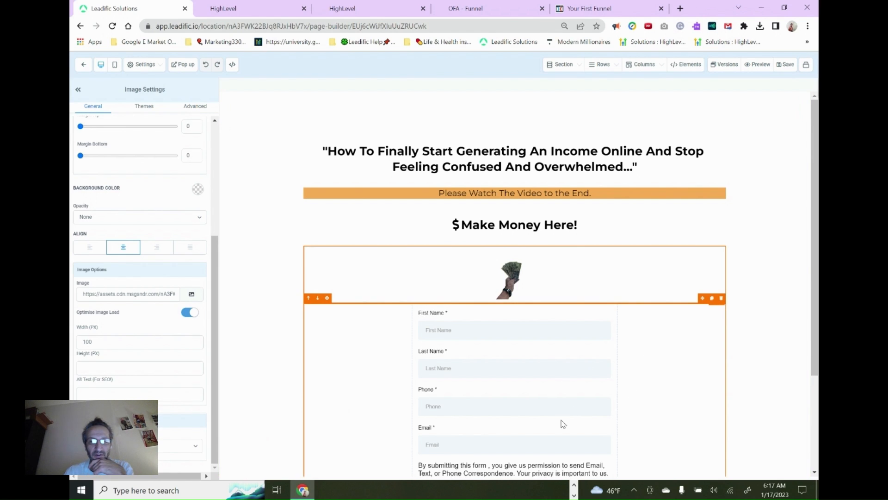
Review the inline form down to its Show Me The Video button, open the page's popup form for inspection, and close it
{"action": "scroll", "coordinate": [669, 399], "scroll_direction": "down", "scroll_amount": 3}
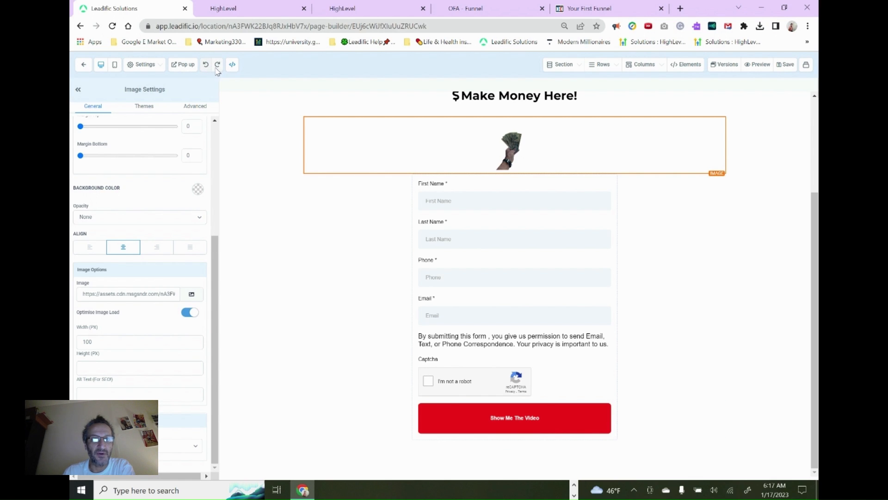
{"action": "left_click", "coordinate": [183, 65]}
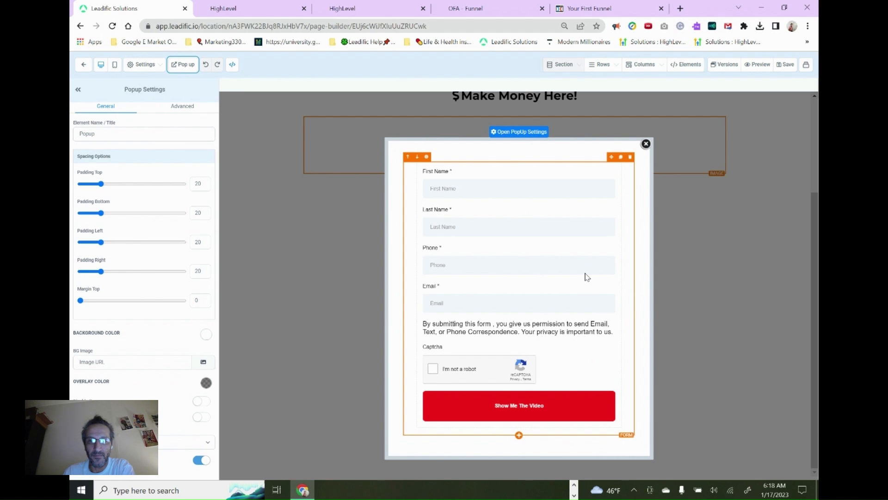
{"action": "left_click", "coordinate": [646, 145]}
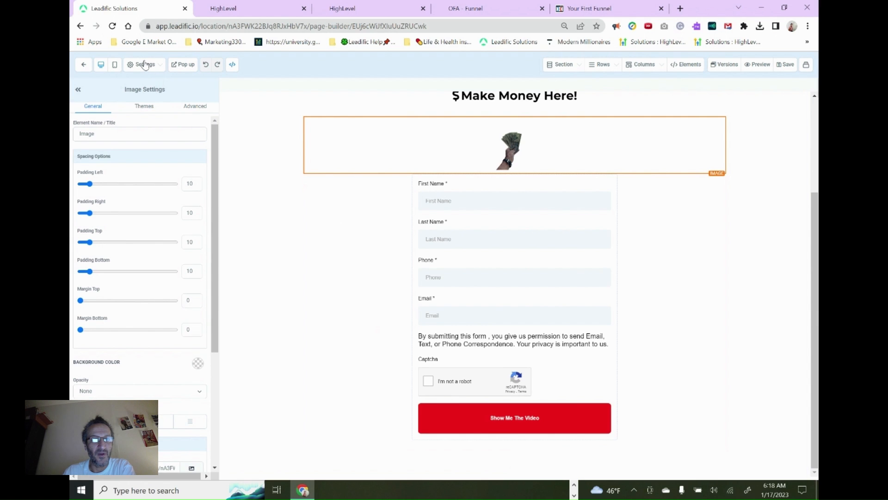
Review the squeeze page in the mobile layout and check the image's alignment, source and size options
{"action": "left_click", "coordinate": [115, 66]}
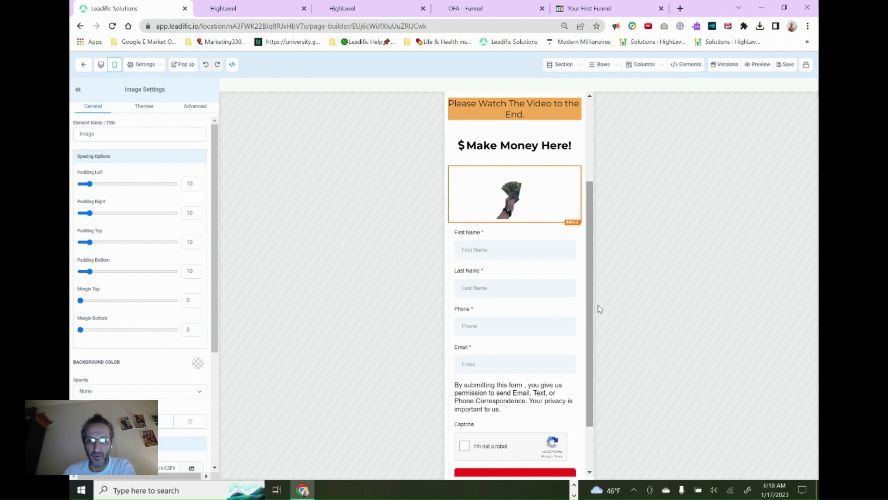
{"action": "scroll", "coordinate": [568, 408], "scroll_direction": "down", "scroll_amount": 2}
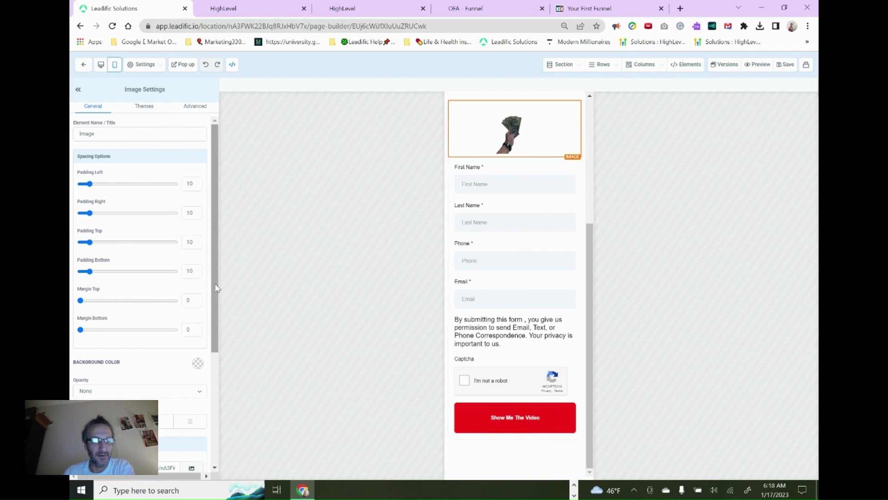
{"action": "scroll", "coordinate": [216, 288], "scroll_direction": "down", "scroll_amount": 4}
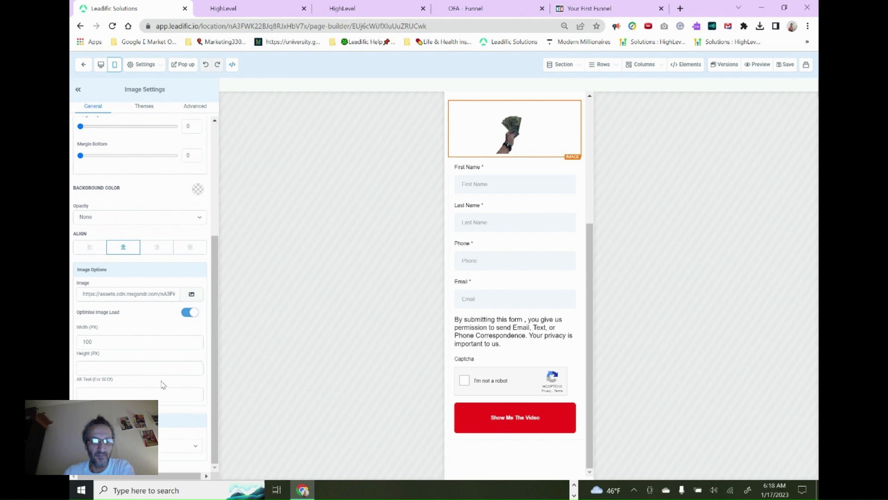
{"action": "left_click_drag", "start_coordinate": [215, 343], "coordinate": [248, 209]}
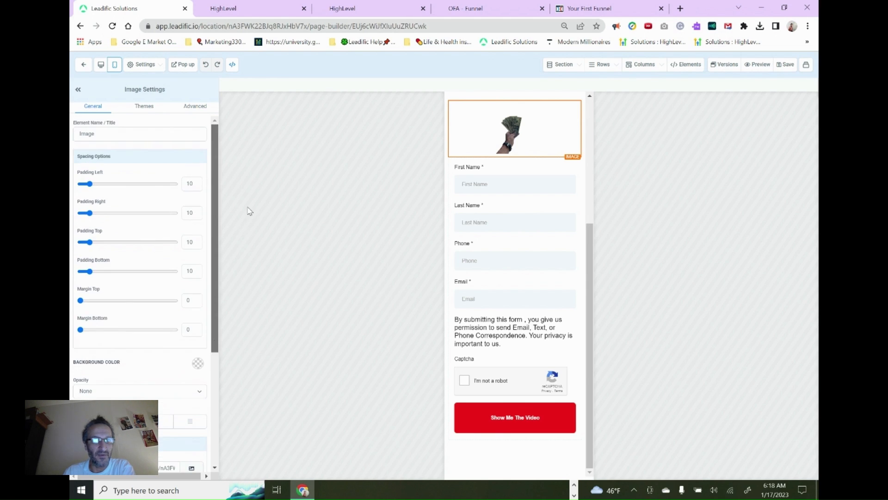
Set the SEO keywords to "Make Money, CRM, funnel, passive income" and save the page
{"action": "left_click", "coordinate": [143, 67]}
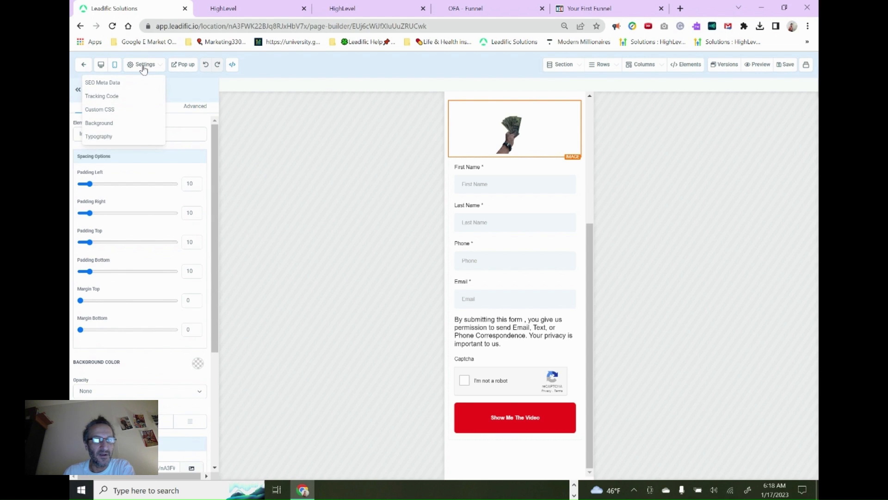
{"action": "left_click", "coordinate": [107, 83]}
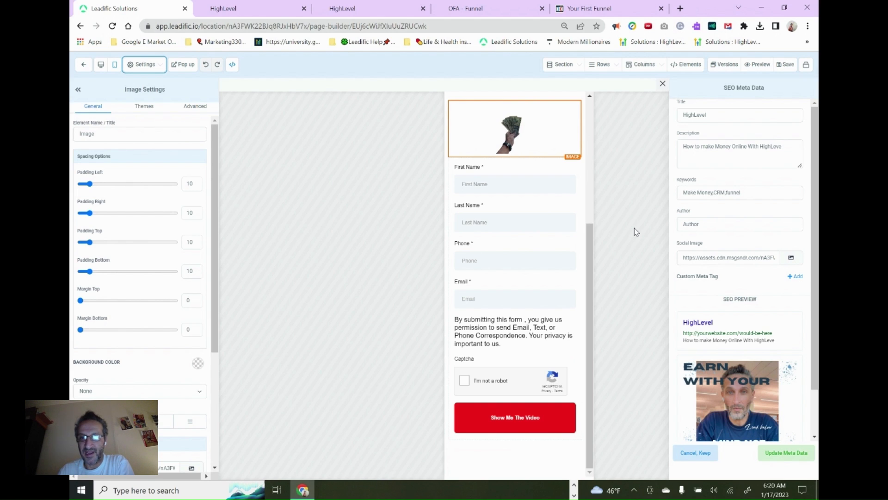
{"action": "left_click", "coordinate": [765, 197]}
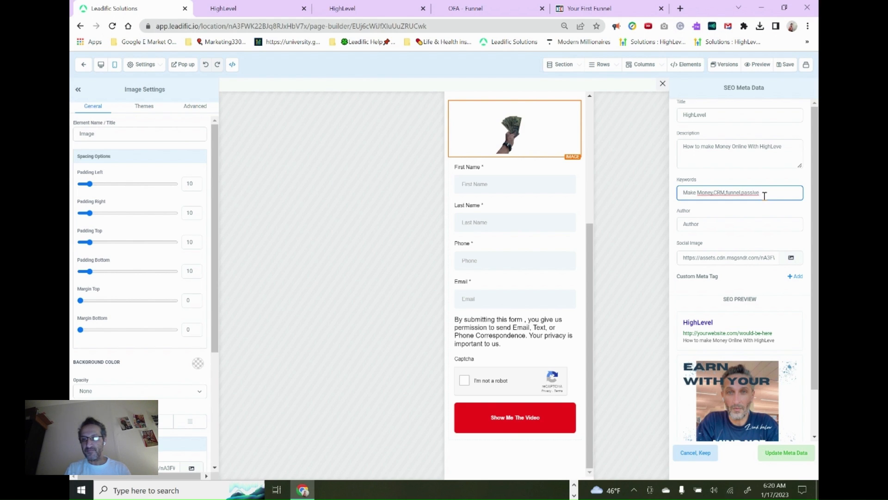
{"action": "type", "text": "ncome"}
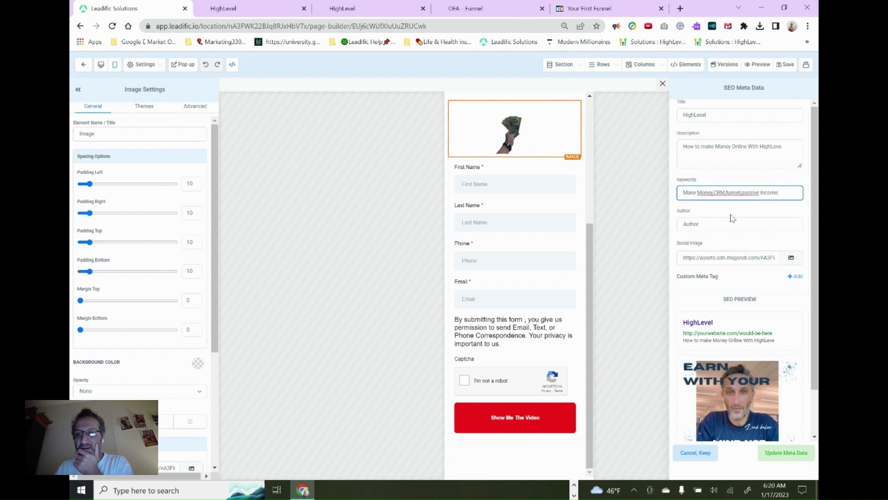
{"action": "left_click", "coordinate": [714, 194]}
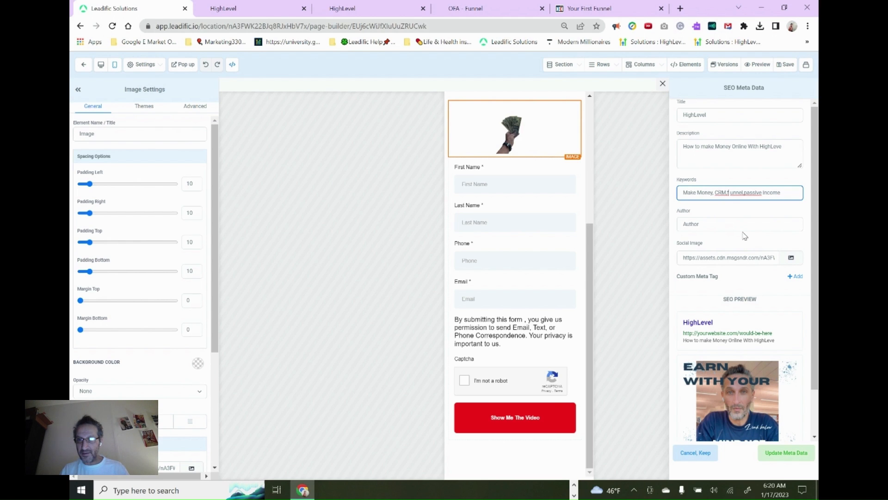
{"action": "key", "text": "BackSpace"}
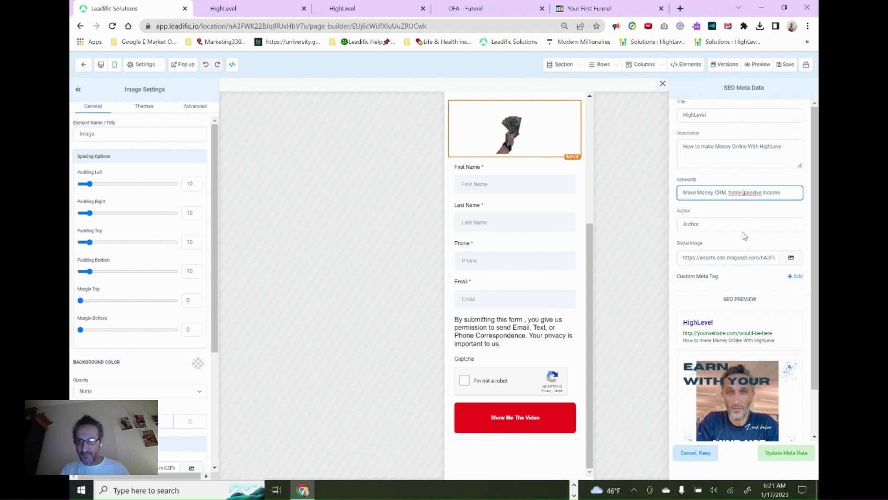
{"action": "type", "text": ","}
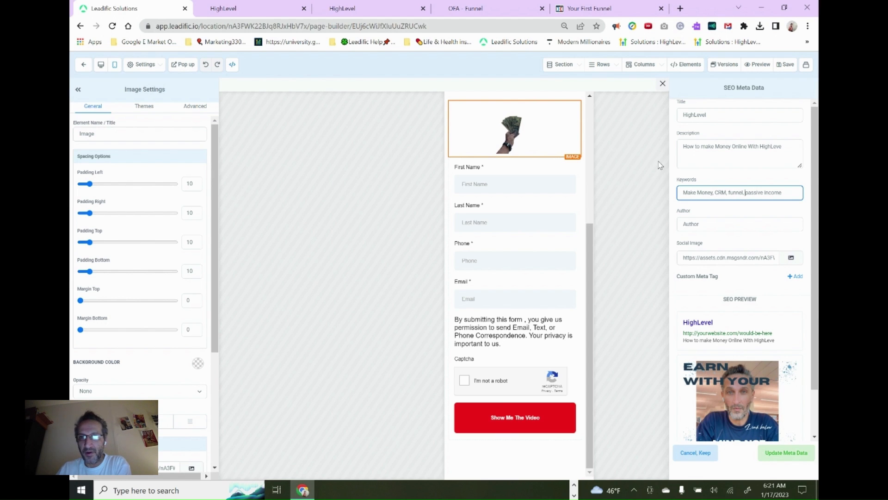
{"action": "left_click", "coordinate": [789, 65]}
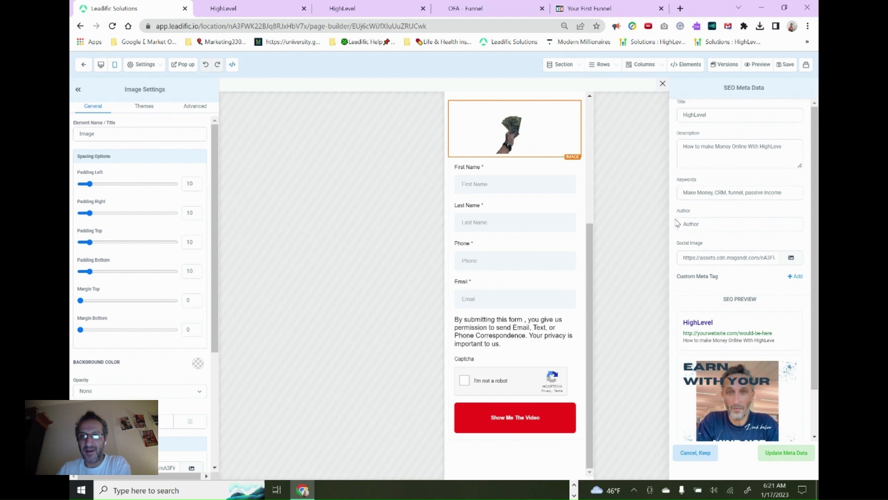
Switch the builder to the ClickFunnels Squeeze Page and review it from the headline down to the form's Show Me The Video button
{"action": "left_click", "coordinate": [806, 68]}
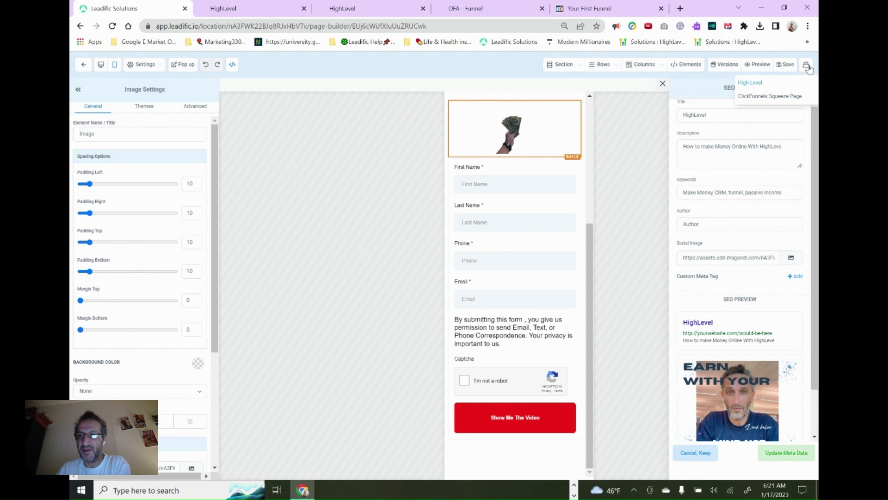
{"action": "left_click", "coordinate": [776, 98]}
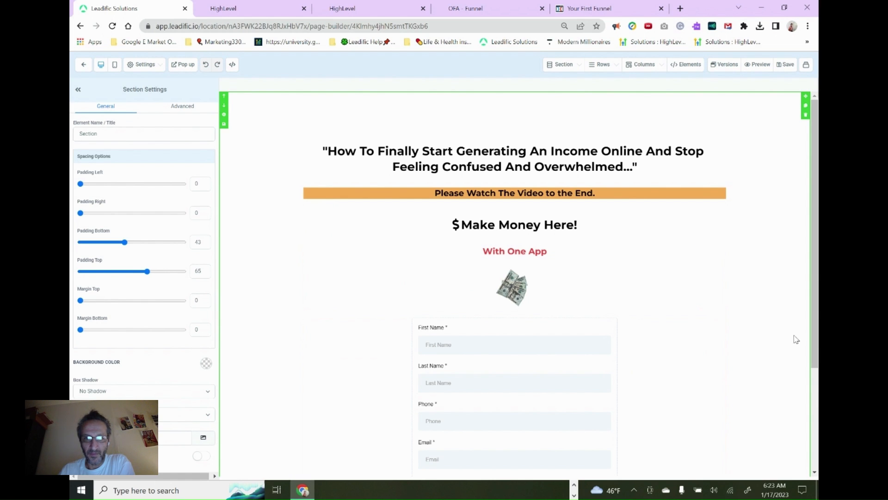
{"action": "scroll", "coordinate": [777, 338], "scroll_direction": "down", "scroll_amount": 3}
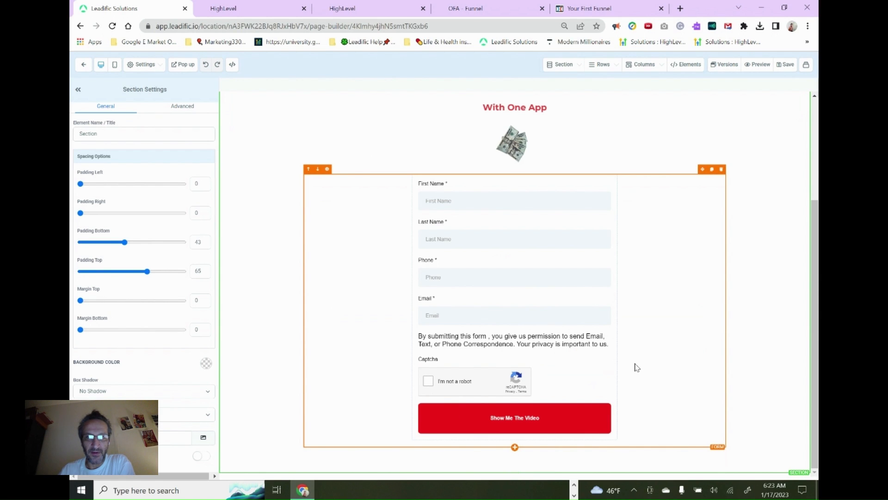
{"action": "scroll", "coordinate": [639, 364], "scroll_direction": "up", "scroll_amount": 3}
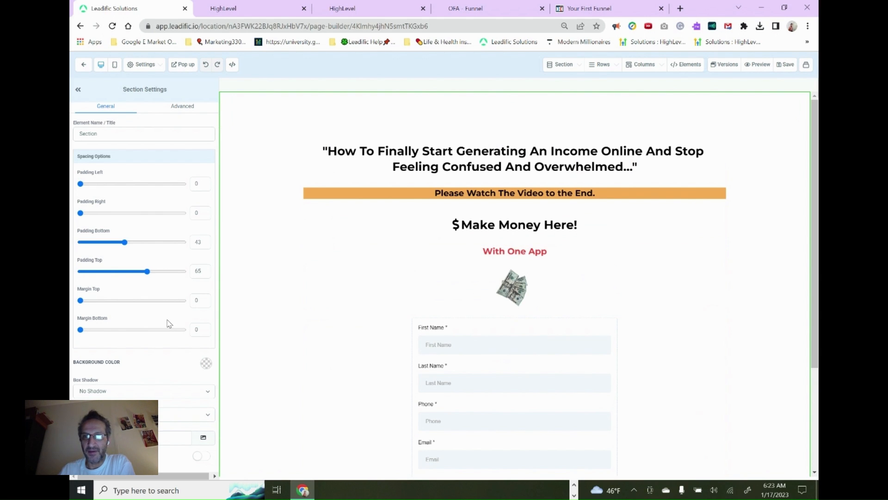
{"action": "left_click", "coordinate": [807, 66]}
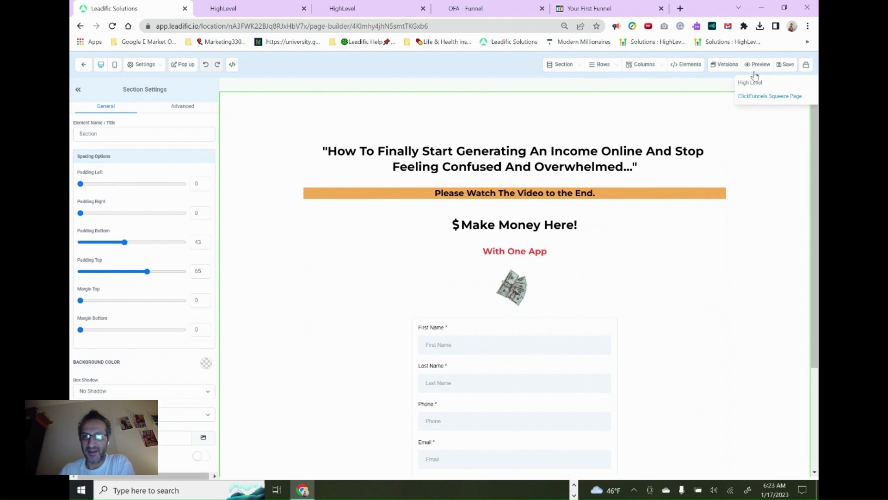
{"action": "left_click", "coordinate": [776, 97]}
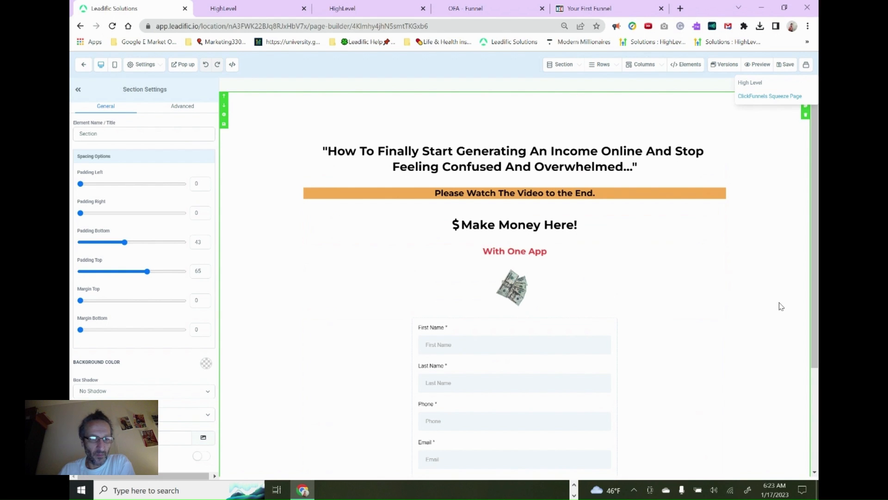
{"action": "scroll", "coordinate": [779, 305], "scroll_direction": "down", "scroll_amount": 3}
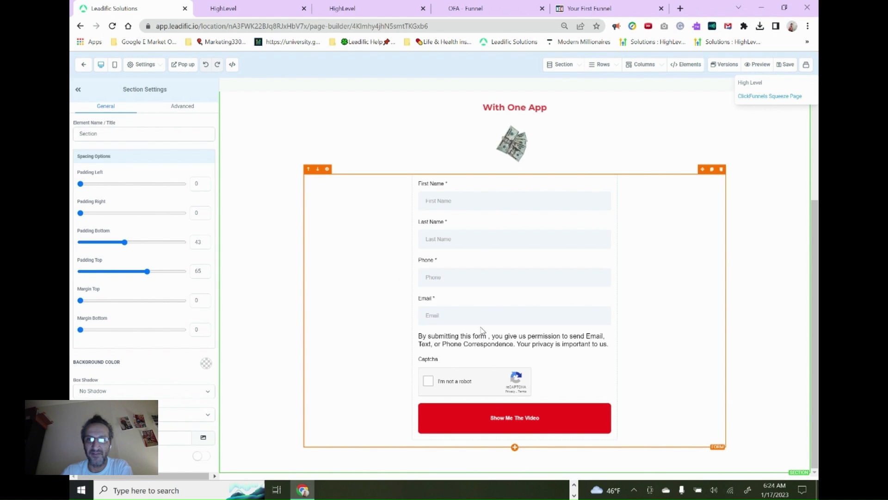
Preview the ClickFunnels Squeeze Page down to the end of its inline form and return to the builder
{"action": "left_click", "coordinate": [761, 66]}
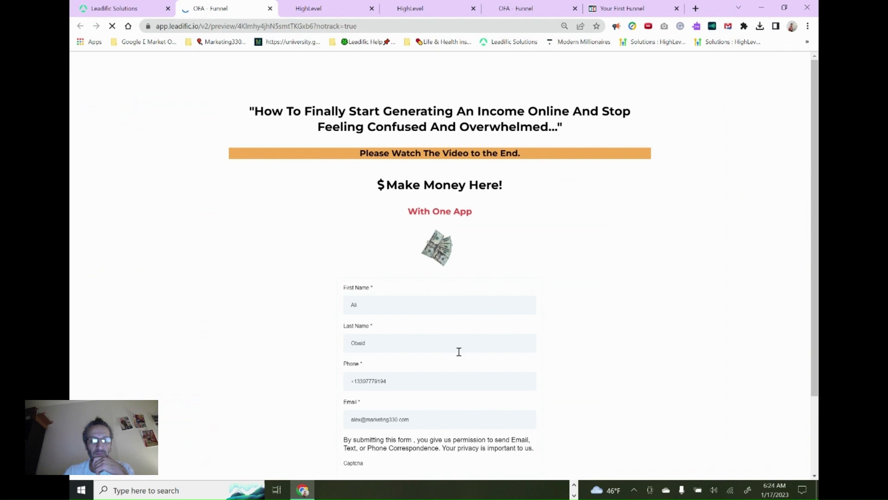
{"action": "scroll", "coordinate": [459, 351], "scroll_direction": "down", "scroll_amount": 2}
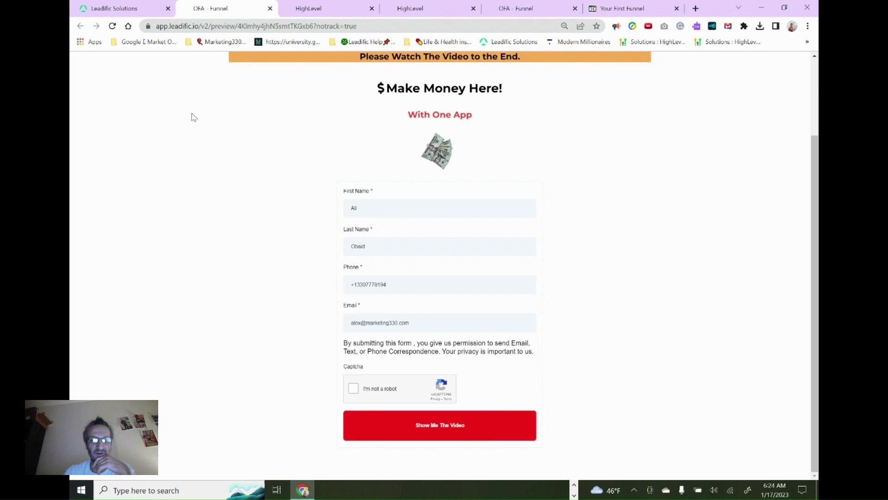
{"action": "key", "text": "ctrl+shift+Tab"}
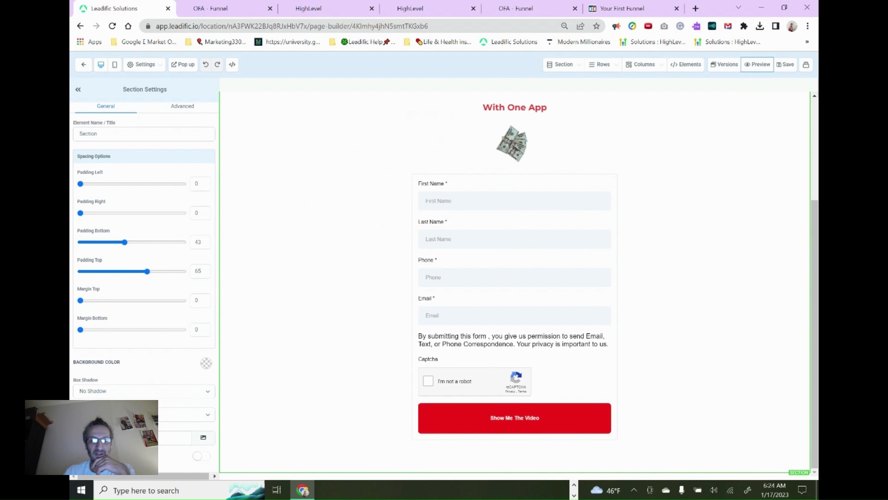
Change the section's option setting directly below Box Shadow and save the page
{"action": "left_click", "coordinate": [204, 415]}
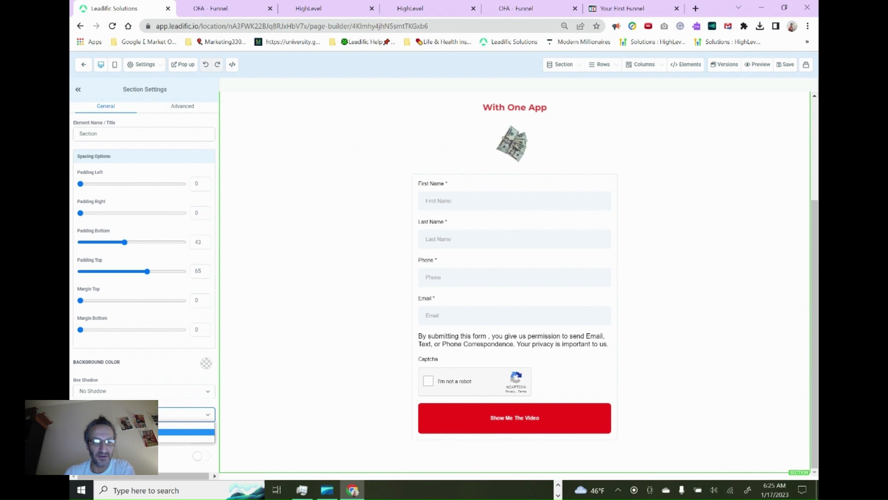
{"action": "left_click", "coordinate": [185, 432]}
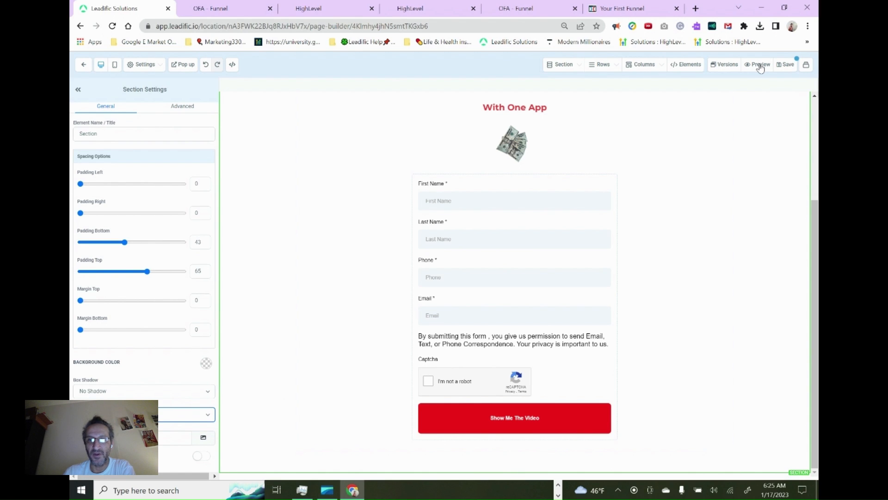
{"action": "left_click", "coordinate": [788, 65]}
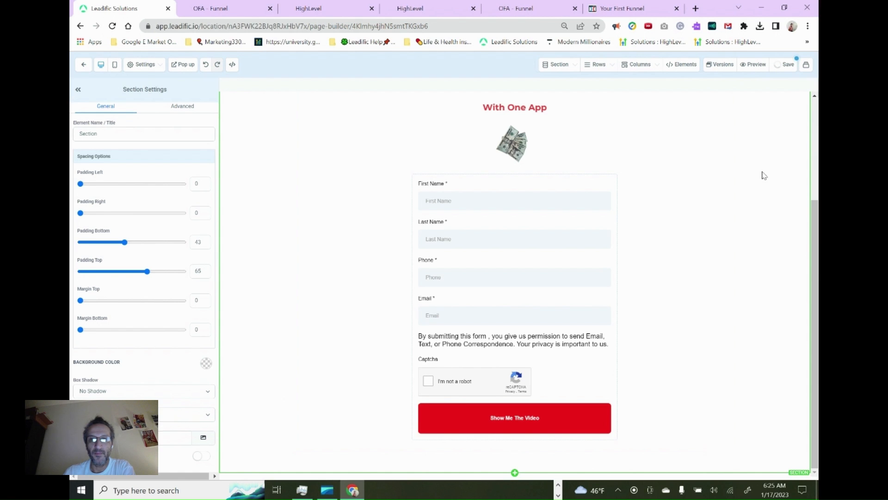
Return to the page preview, close the popup form, and reload the preview
{"action": "left_click", "coordinate": [213, 5]}
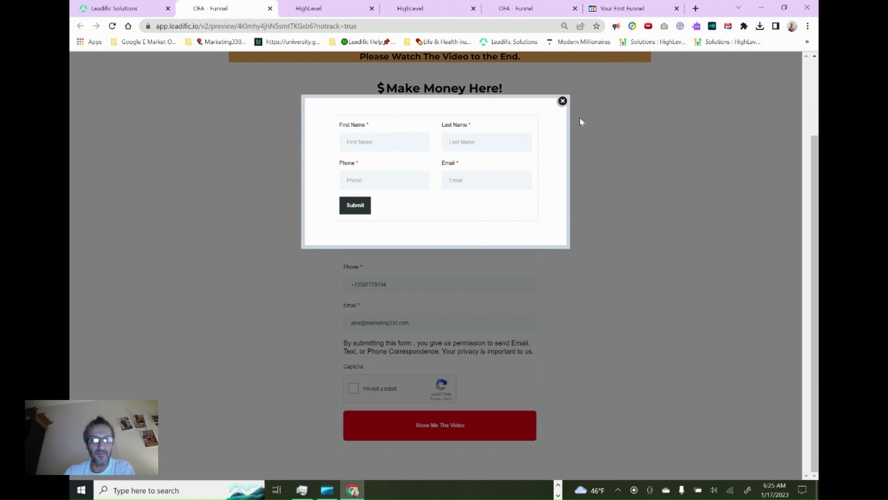
{"action": "left_click", "coordinate": [563, 101]}
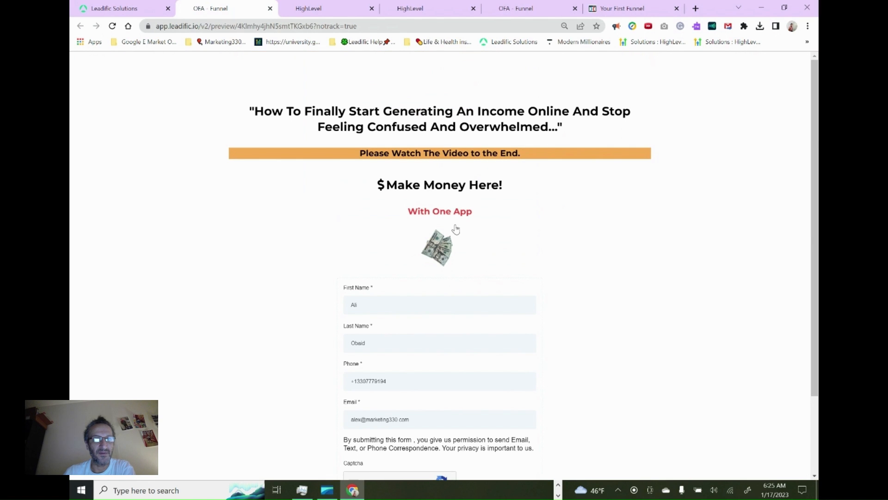
{"action": "left_click", "coordinate": [112, 27]}
Preview the squeeze page again from the builder and close the popup form covering it
{"action": "left_click", "coordinate": [115, 7]}
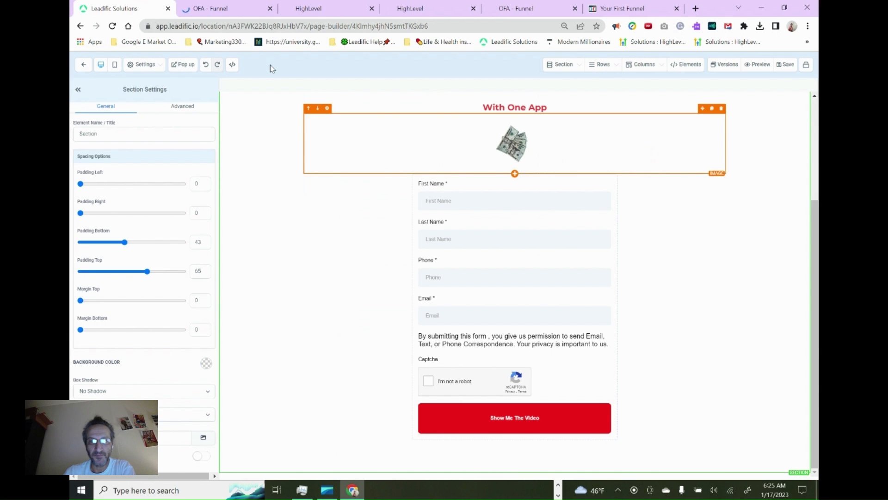
{"action": "left_click", "coordinate": [758, 64]}
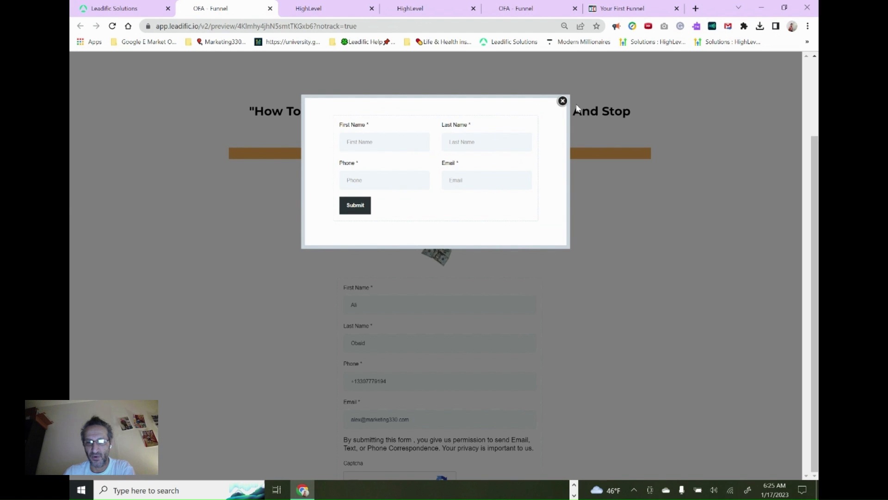
{"action": "left_click", "coordinate": [563, 101]}
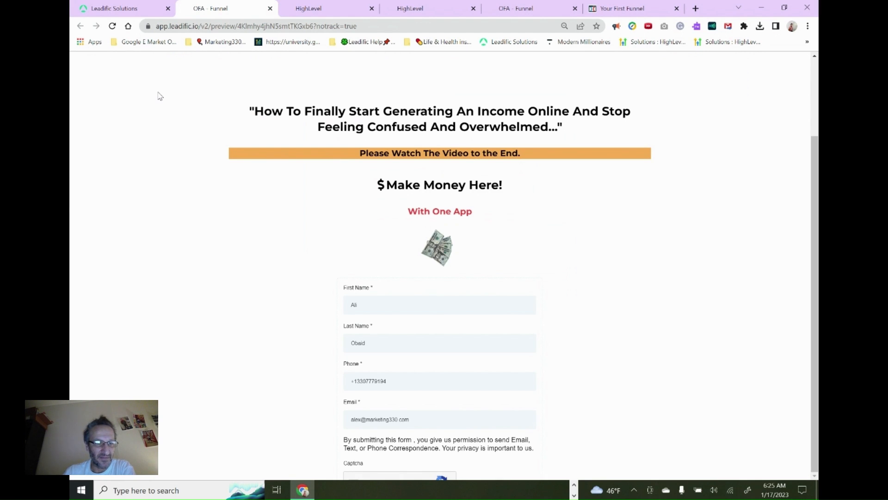
Return to the builder, choose another option for the section setting directly below Box Shadow, and save the page
{"action": "left_click", "coordinate": [111, 8]}
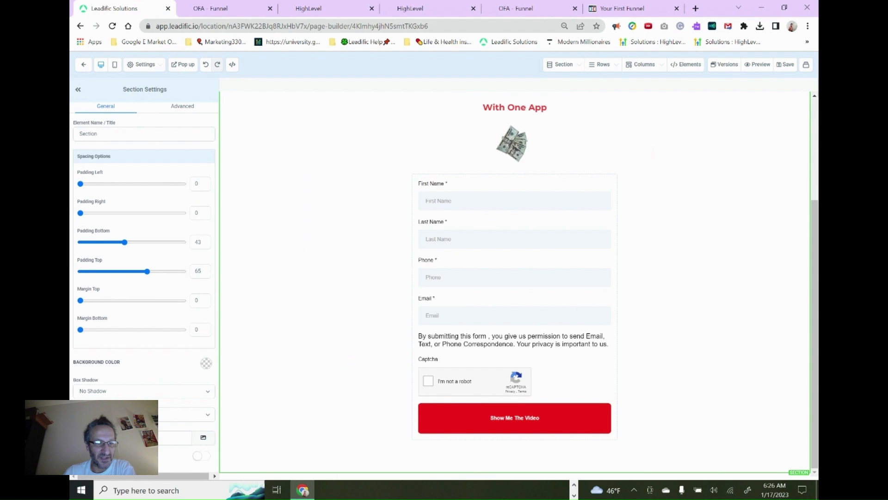
{"action": "left_click", "coordinate": [144, 415]}
{"action": "left_click", "coordinate": [144, 431]}
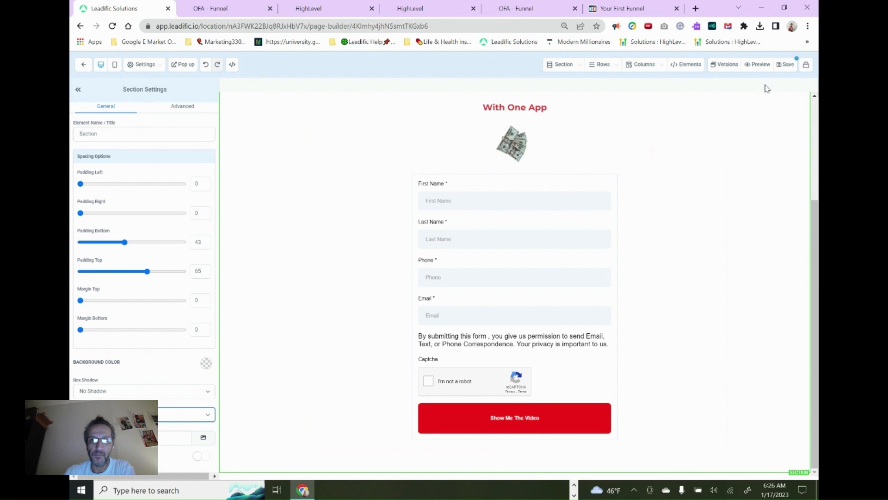
{"action": "left_click", "coordinate": [785, 65]}
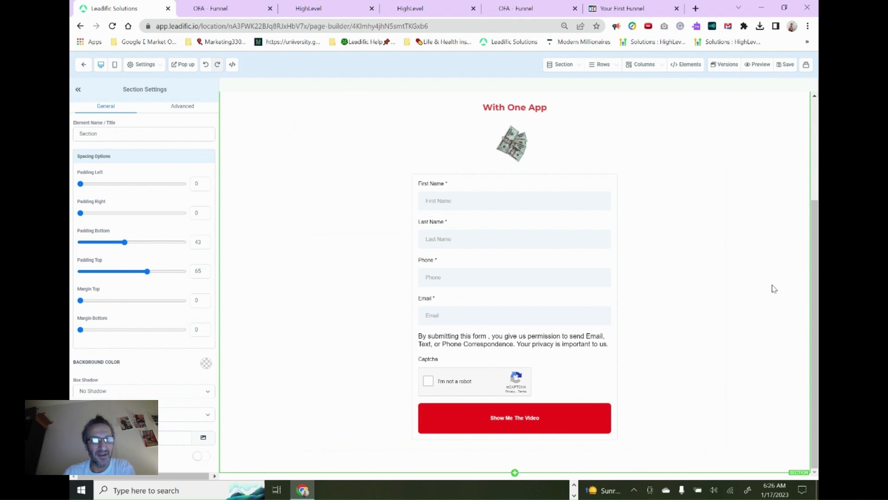
Reload the squeeze page preview and review it from the headline down to the inline form
{"action": "left_click", "coordinate": [218, 7]}
{"action": "left_click", "coordinate": [112, 26]}
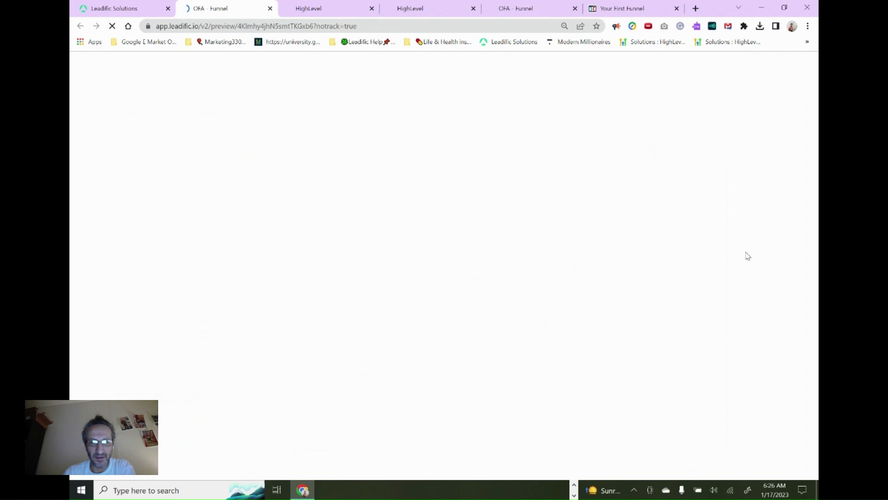
{"action": "scroll", "coordinate": [707, 251], "scroll_direction": "up", "scroll_amount": 2}
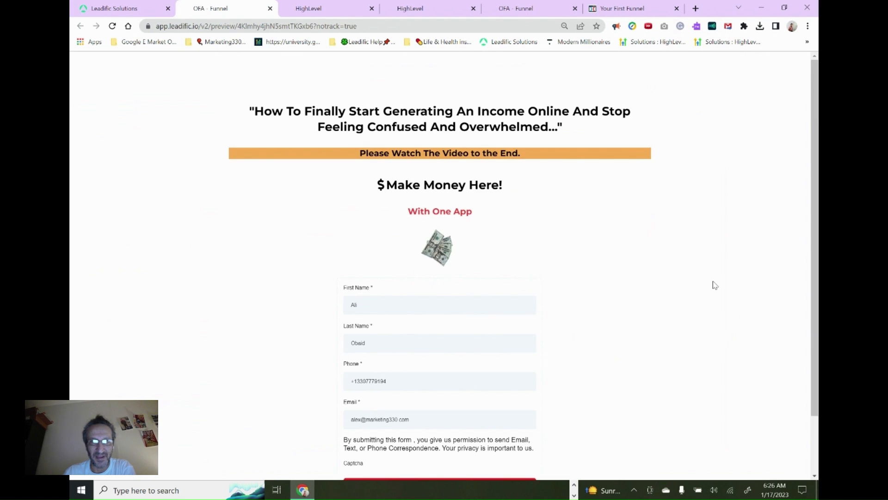
{"action": "scroll", "coordinate": [714, 284], "scroll_direction": "down", "scroll_amount": 2}
{"action": "scroll", "coordinate": [714, 284], "scroll_direction": "up", "scroll_amount": 2}
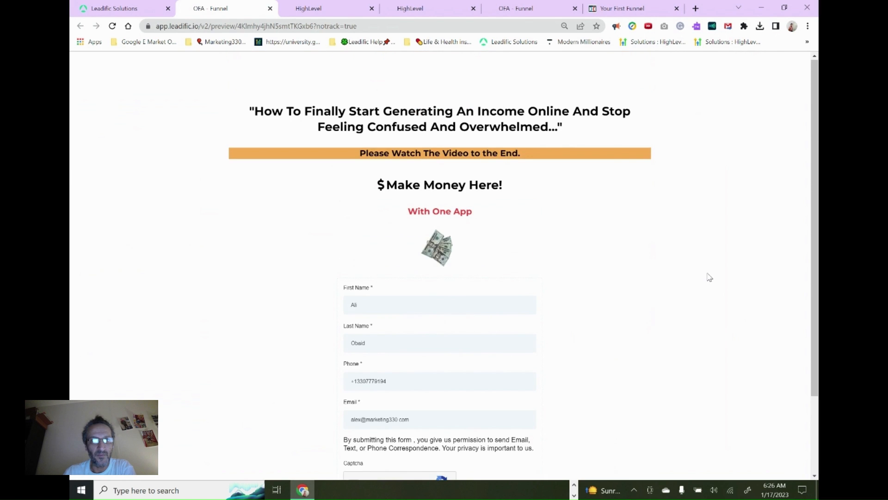
{"action": "scroll", "coordinate": [714, 284], "scroll_direction": "down", "scroll_amount": 2}
{"action": "scroll", "coordinate": [704, 280], "scroll_direction": "up", "scroll_amount": 2}
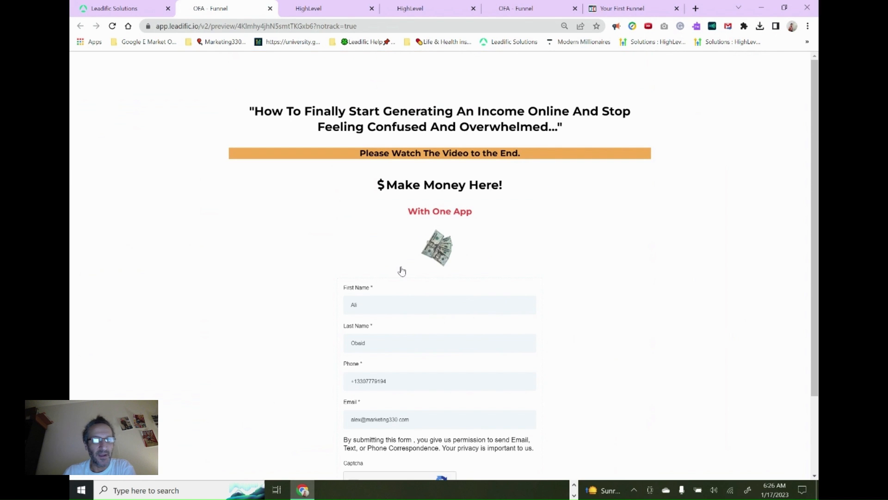